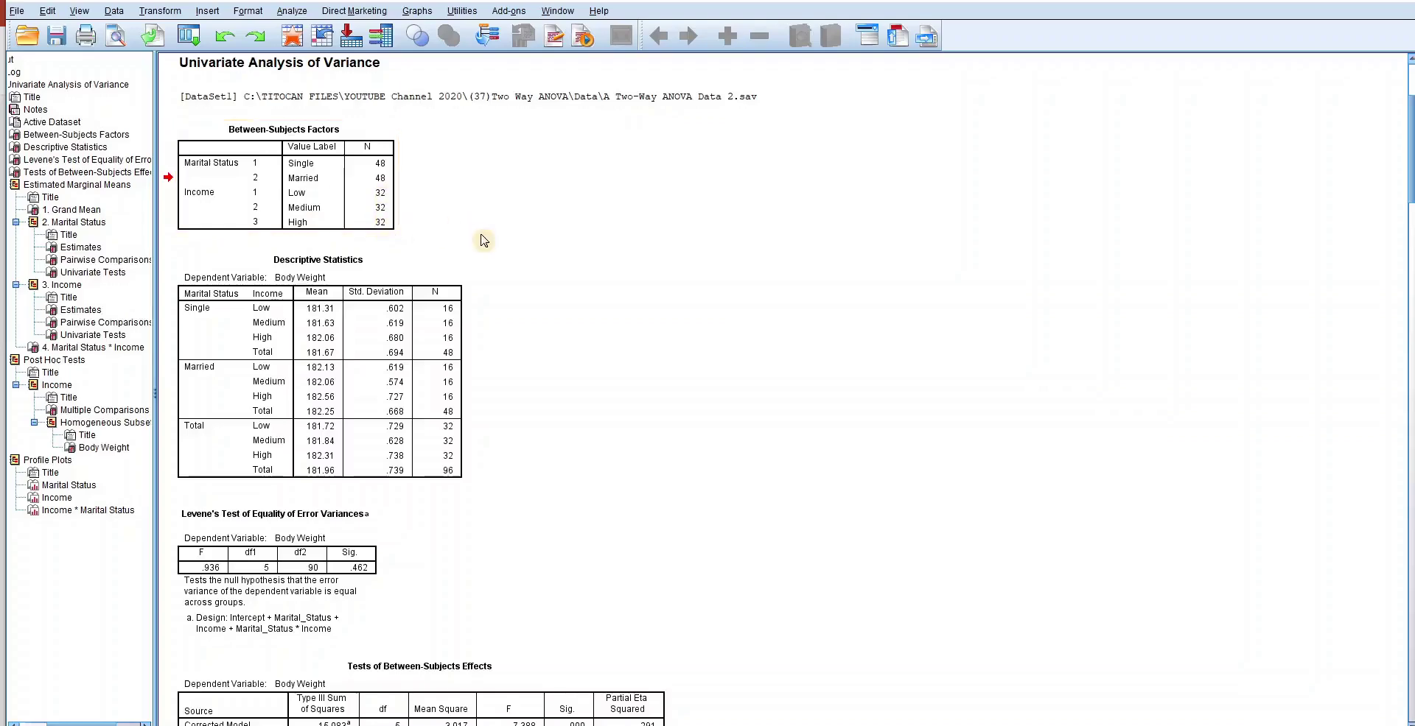
Select the Descriptive Statistics table and bring its 16-case Body Weight cell means near the top
left_click(364, 317)
scroll(364, 324, "down", 3)
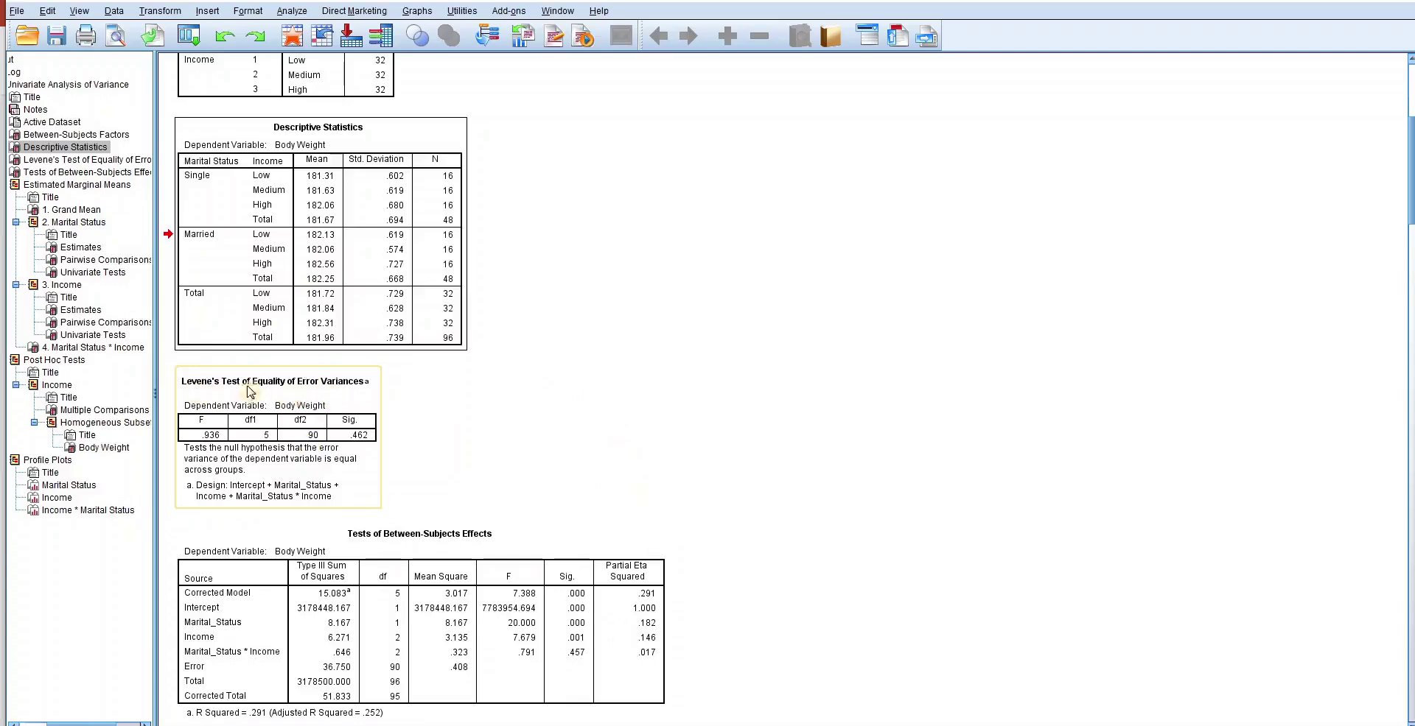
Select the Levene's Test table (F .936, Sig. .462), then the Between-Subjects Effects table
left_click(350, 403)
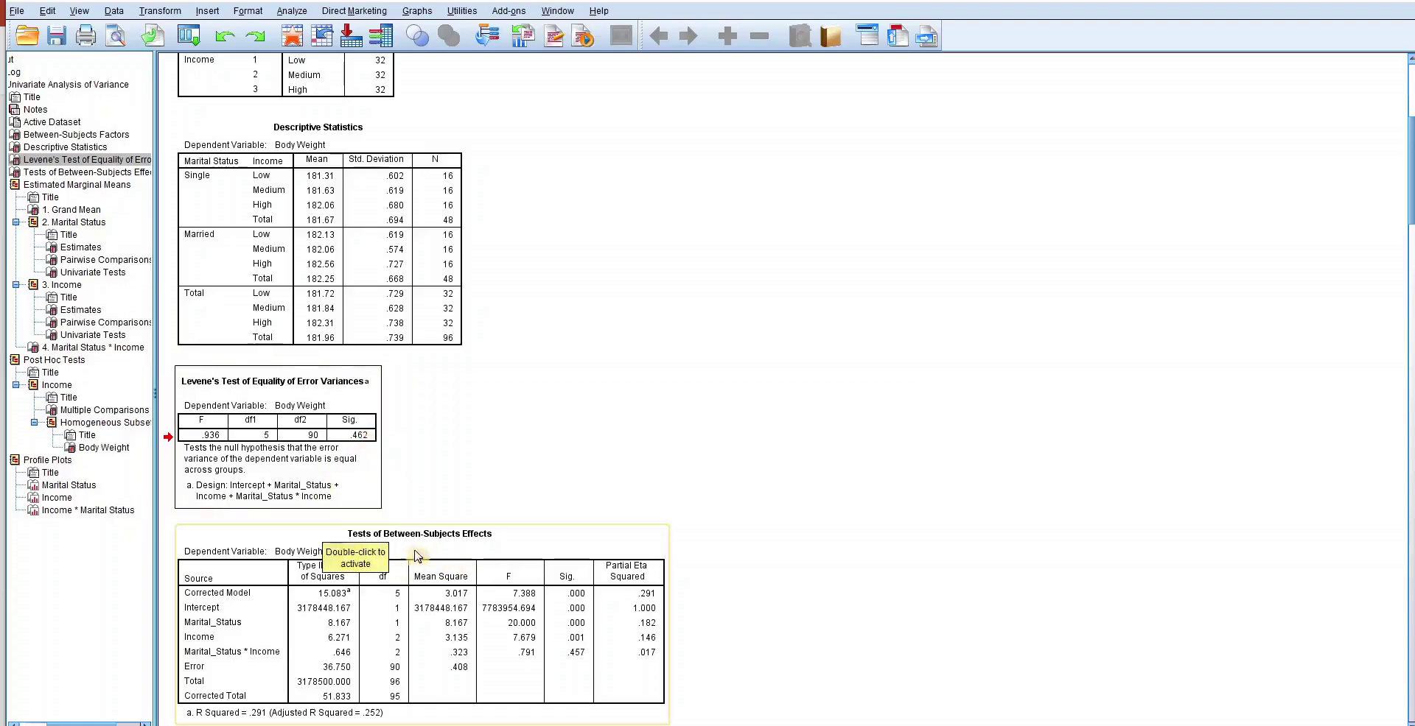
left_click(477, 556)
Scroll down and reselect Tests of Between-Subjects Effects: Marital_Status F 20.000, Income F 7.679
scroll(470, 530, "down", 5)
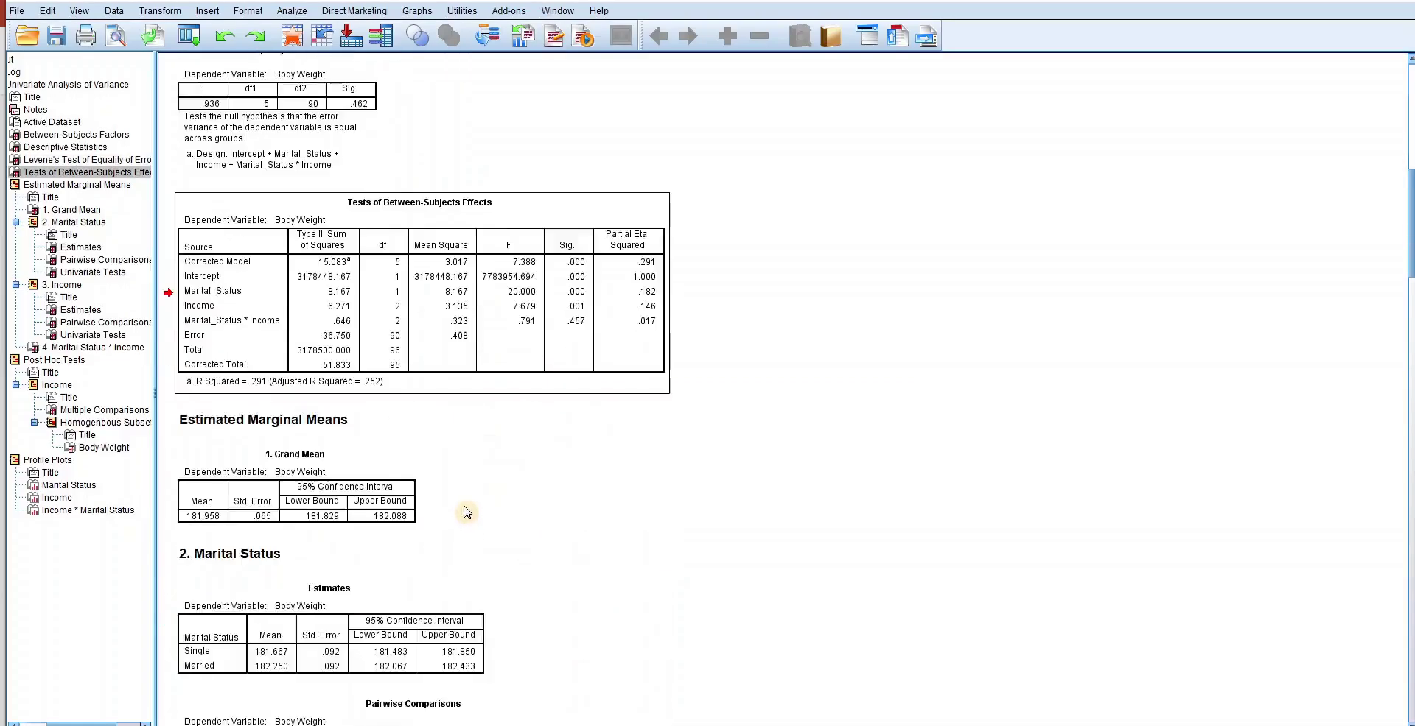
scroll(467, 512, "down", 1)
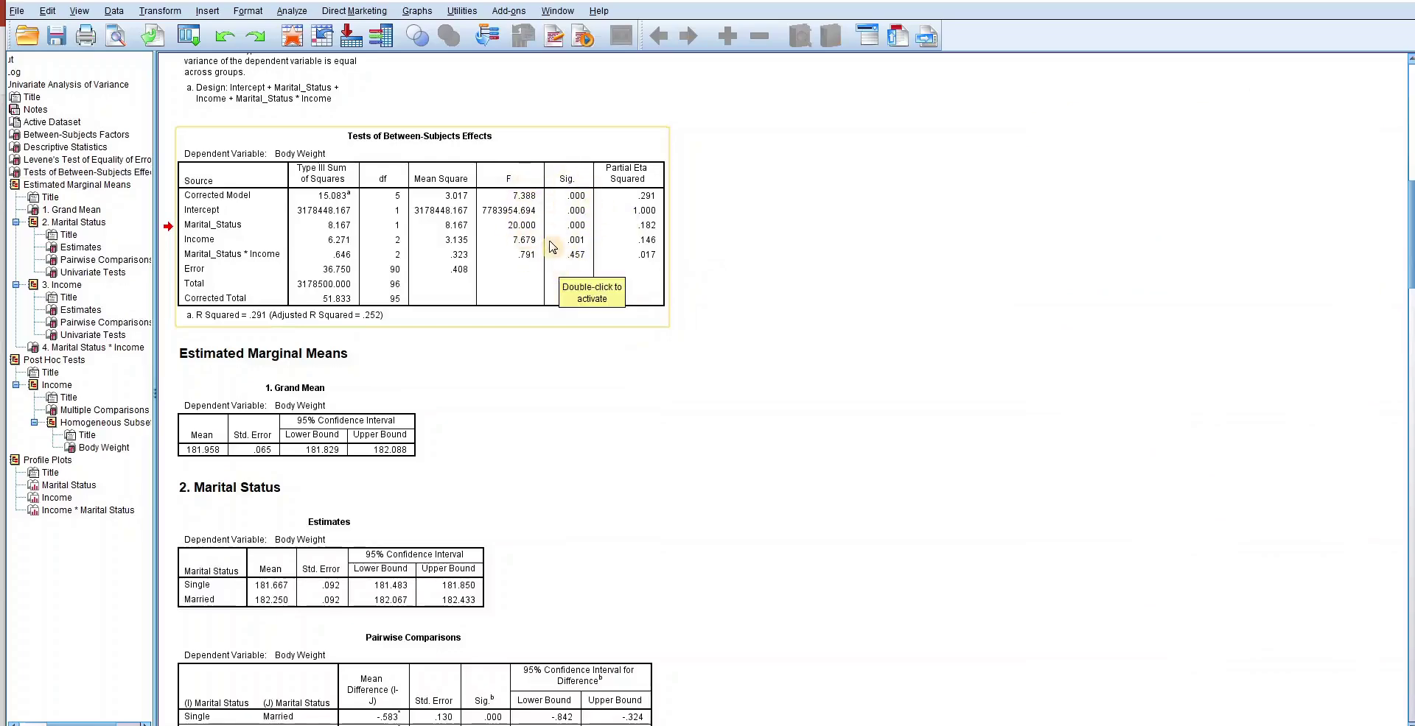
left_click(532, 290)
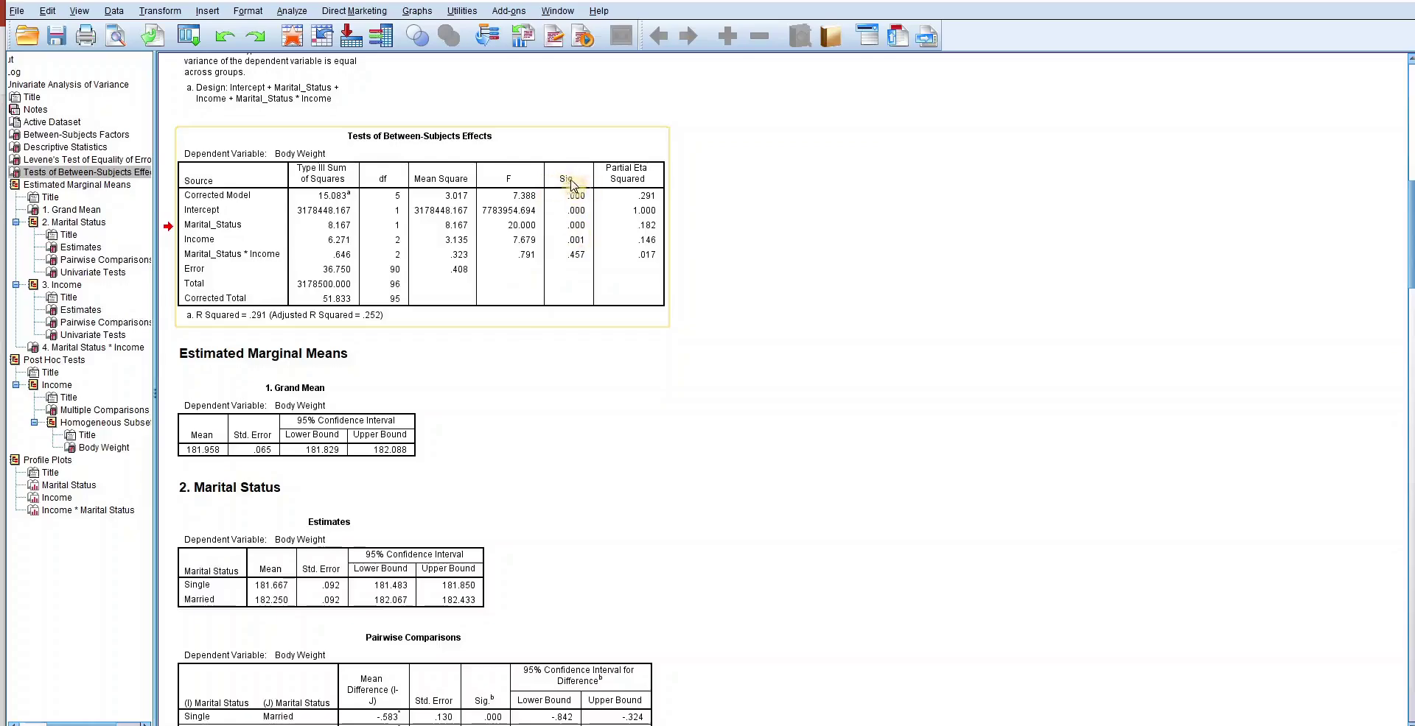
left_click(579, 279)
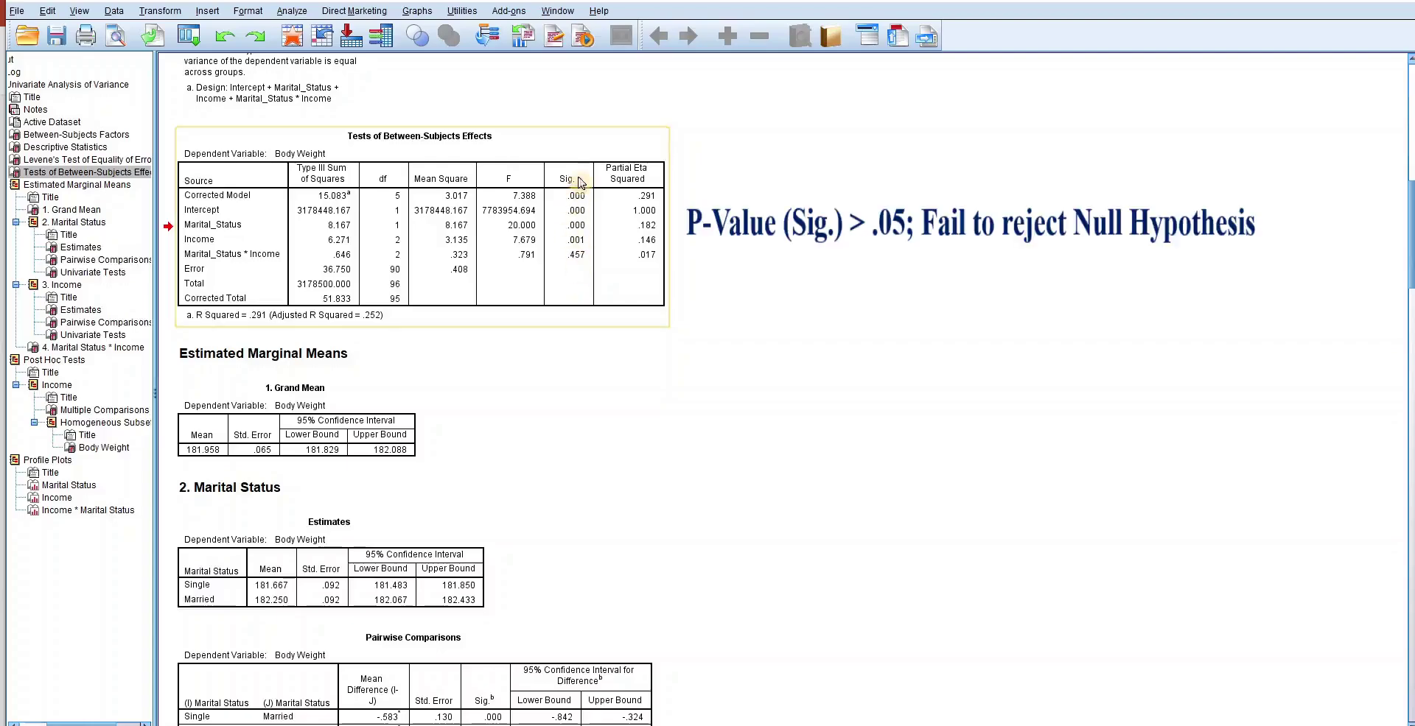
left_click(579, 279)
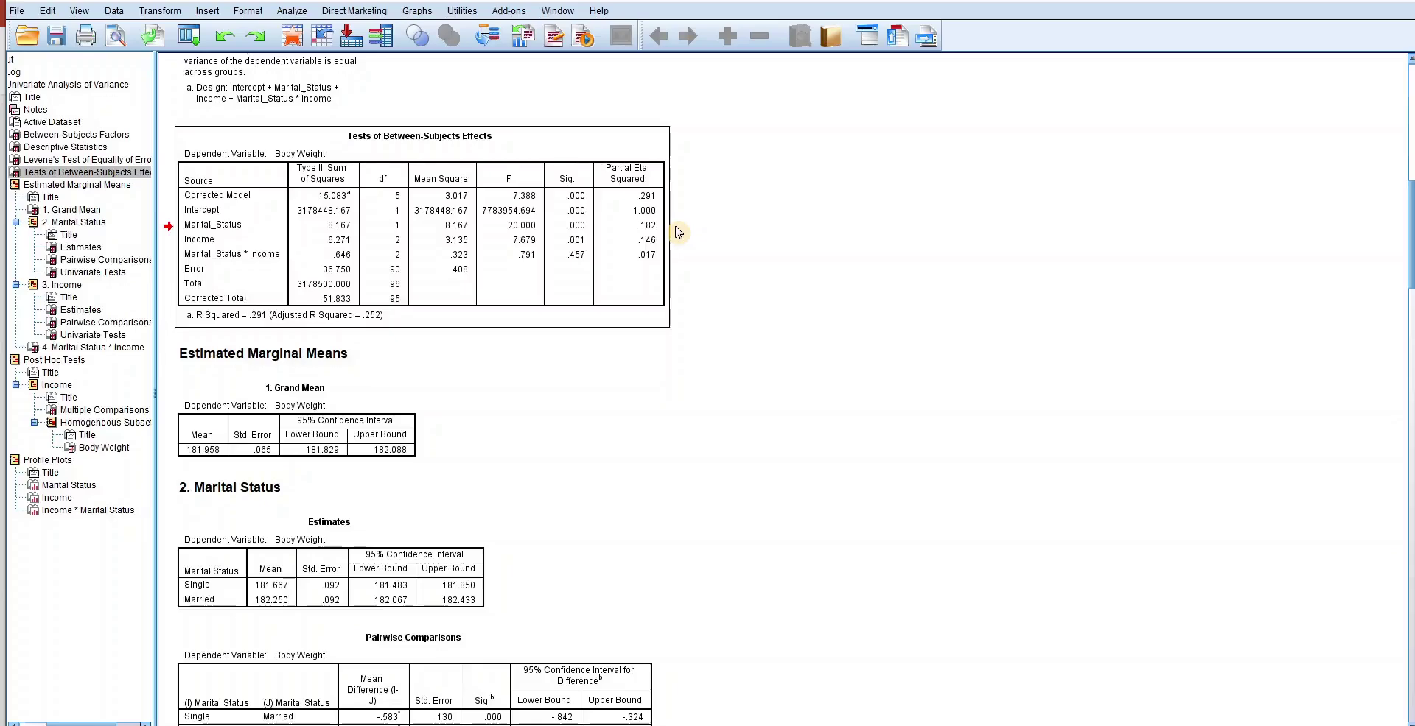
Select the Marital Status Pairwise Comparisons table showing Single minus Married −.583, Sig. .000
scroll(575, 312, "down", 9)
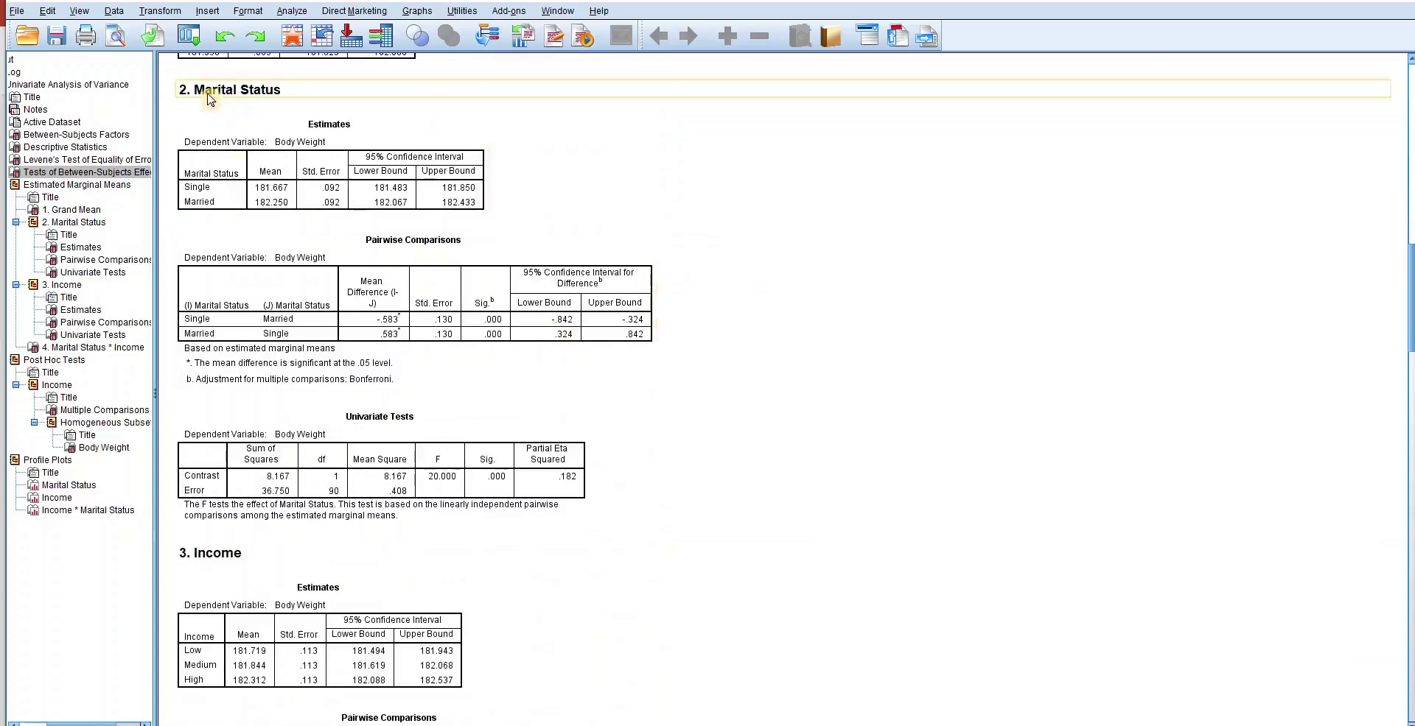
left_click(442, 257)
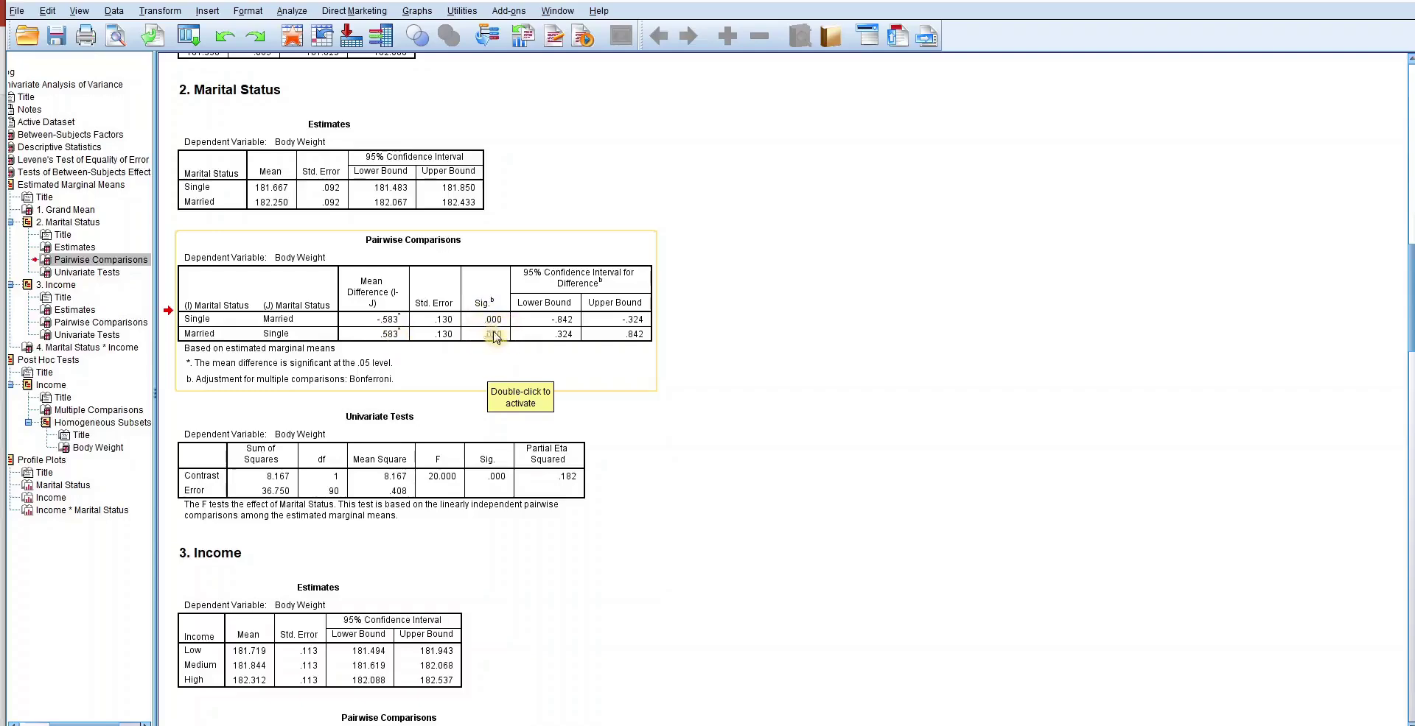
Reselect the Pairwise Comparisons table, then scroll up to read Income's partial eta squared .146
left_click(486, 383)
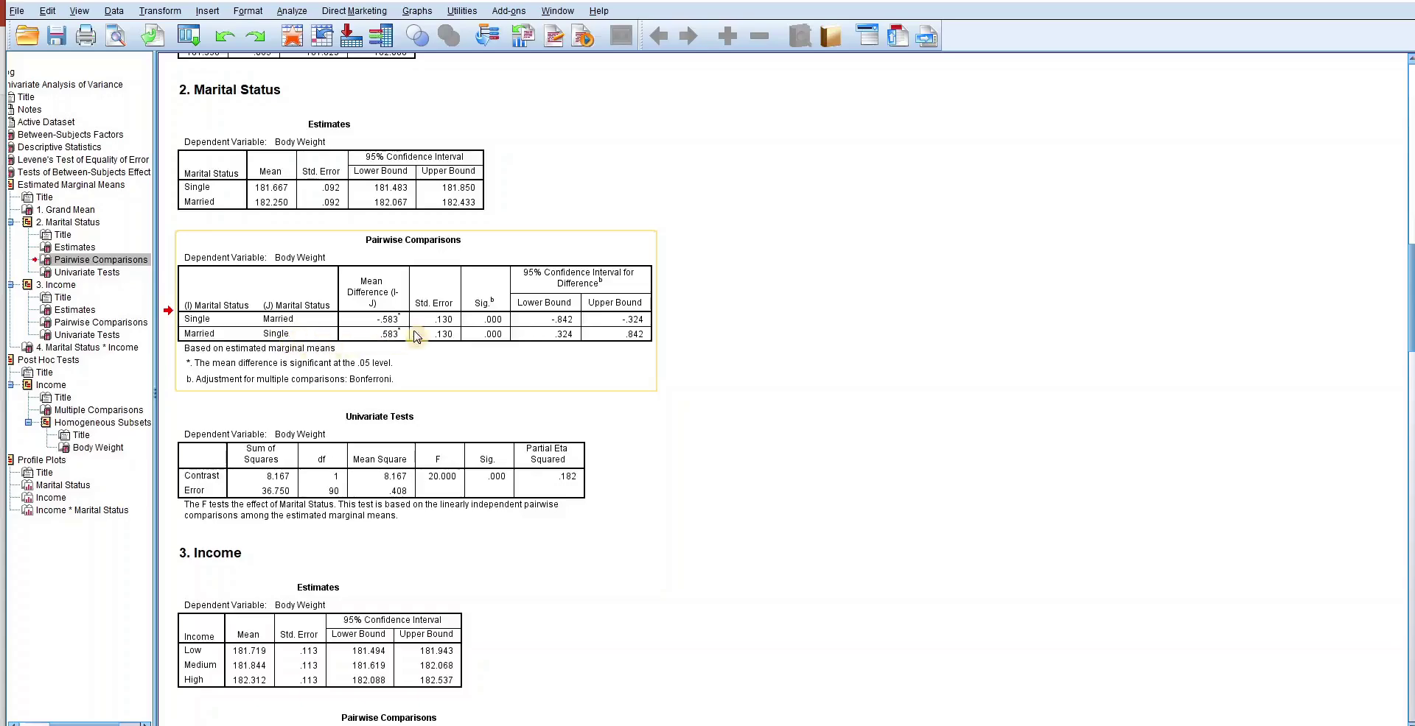
scroll(416, 335, "up", 3)
scroll(416, 335, "up", 7)
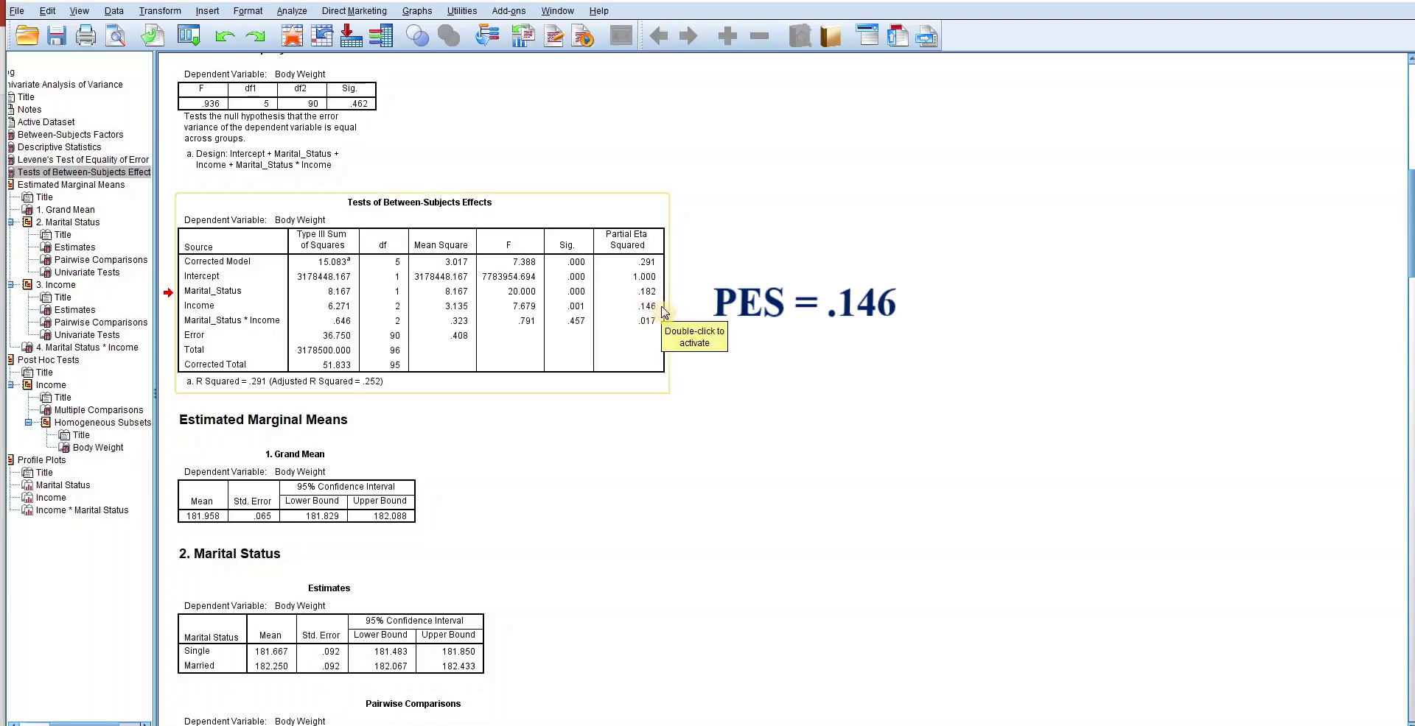
left_click(647, 353)
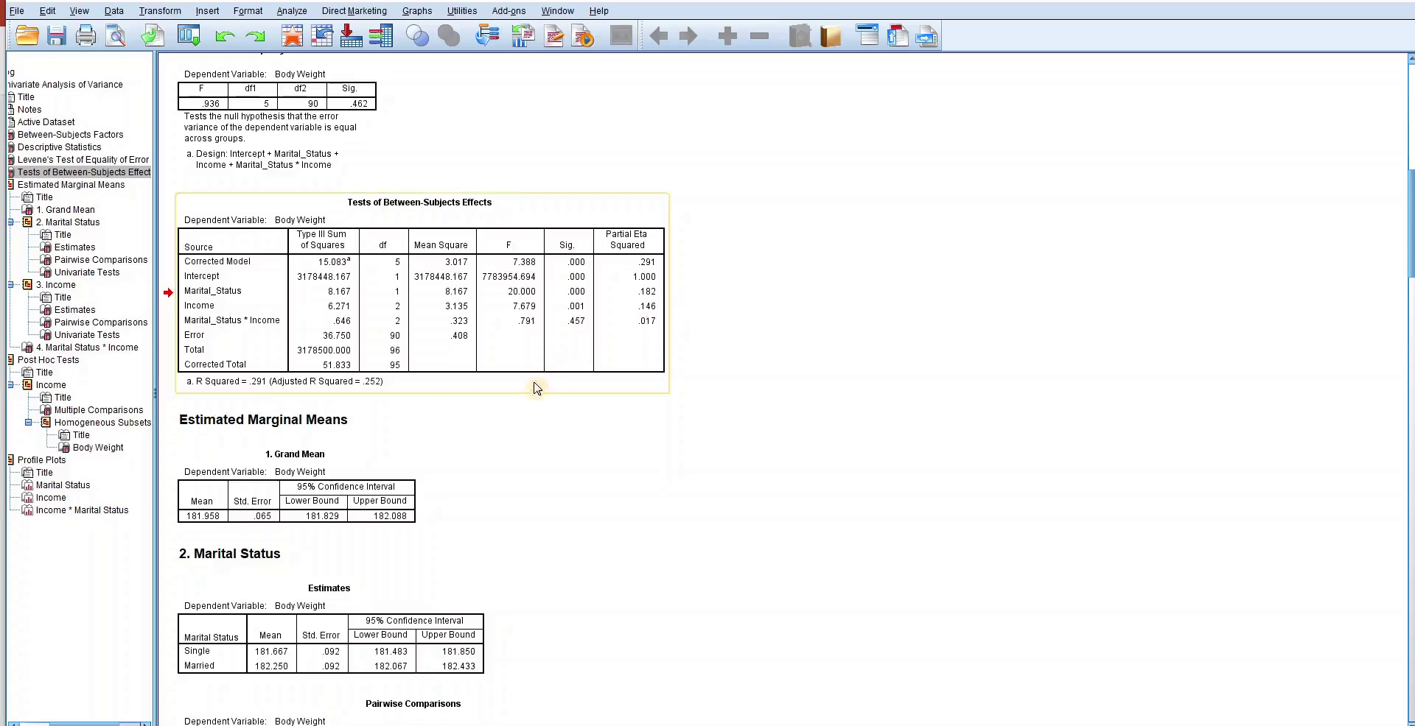
scroll(531, 391, "down", 10)
Select the Income Pairwise Comparisons table (Low–High −.594, Sig. .001) and view its univariate tests
scroll(515, 389, "down", 7)
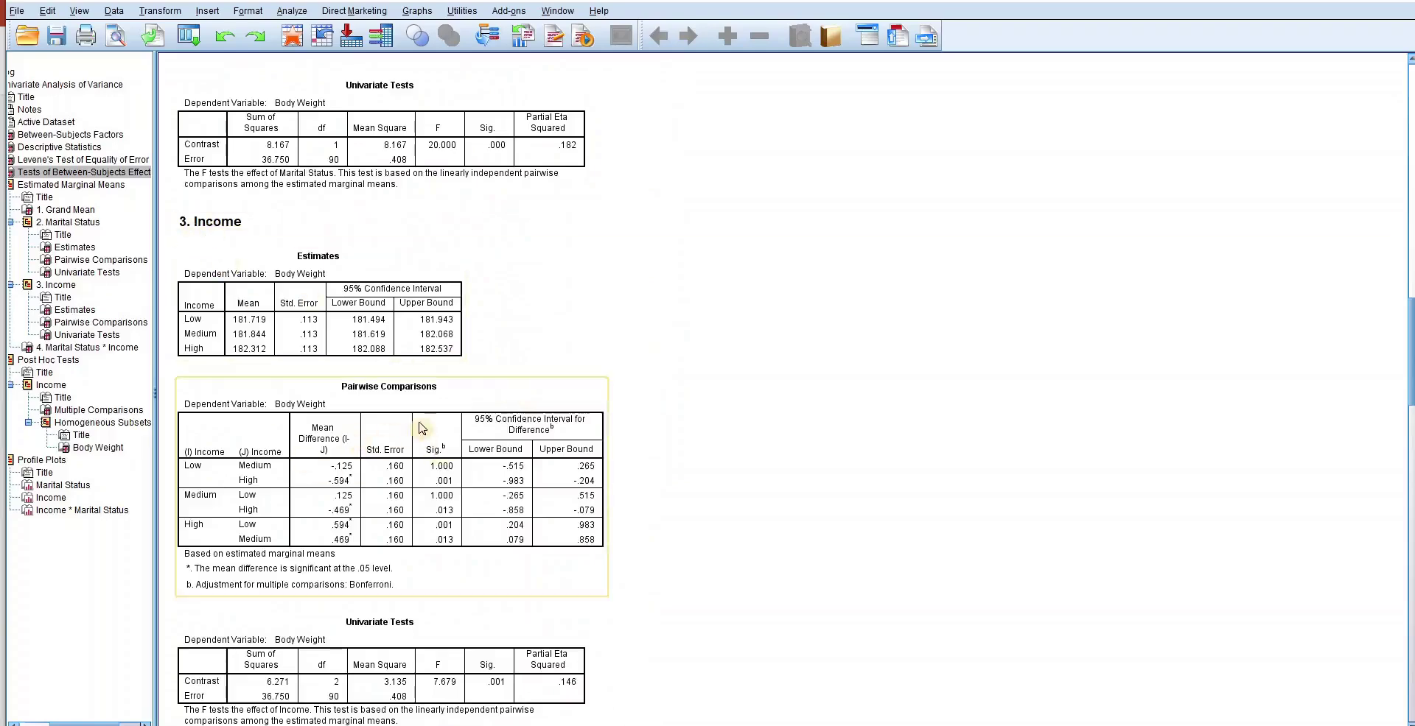
left_click(423, 428)
scroll(433, 430, "down", 1)
scroll(434, 430, "down", 3)
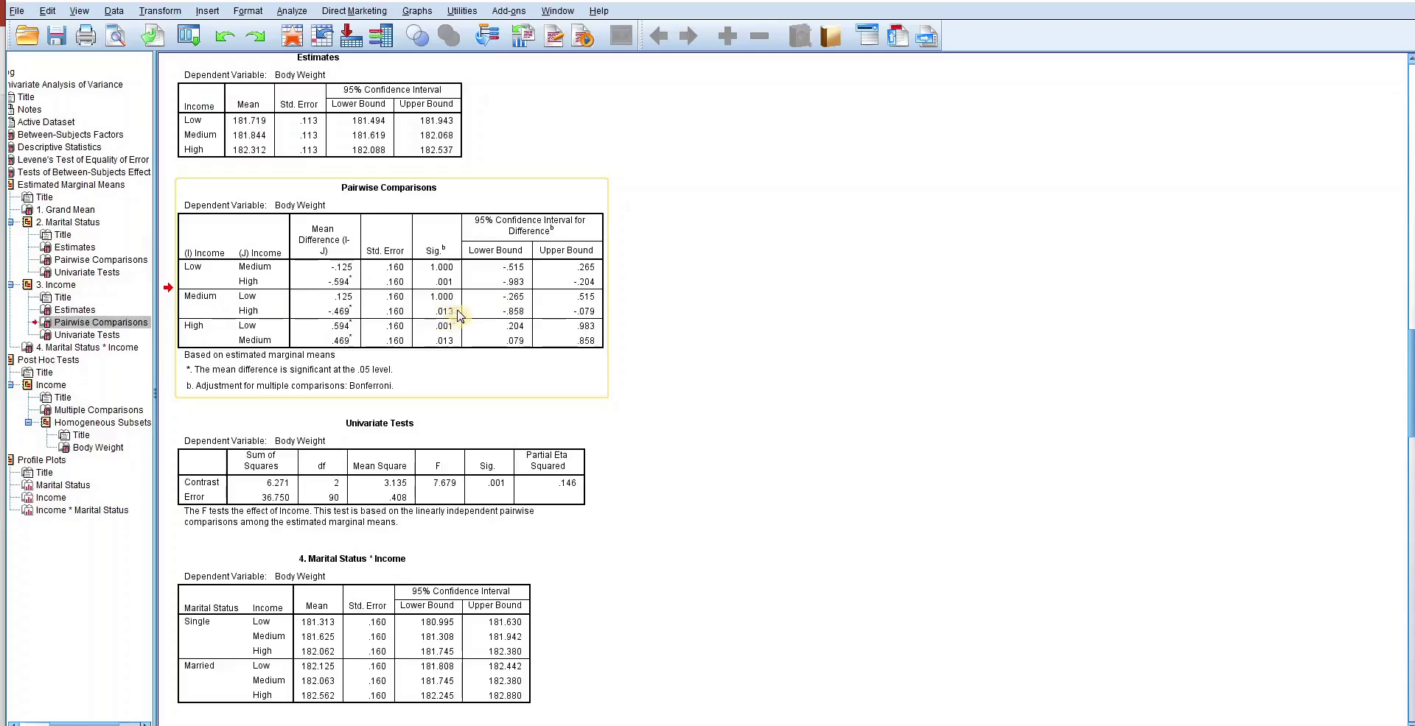
Reselect the Income Pairwise Comparisons, then scroll up to the interaction row (F .791, df 2, 90)
left_click(352, 312)
left_click(466, 376)
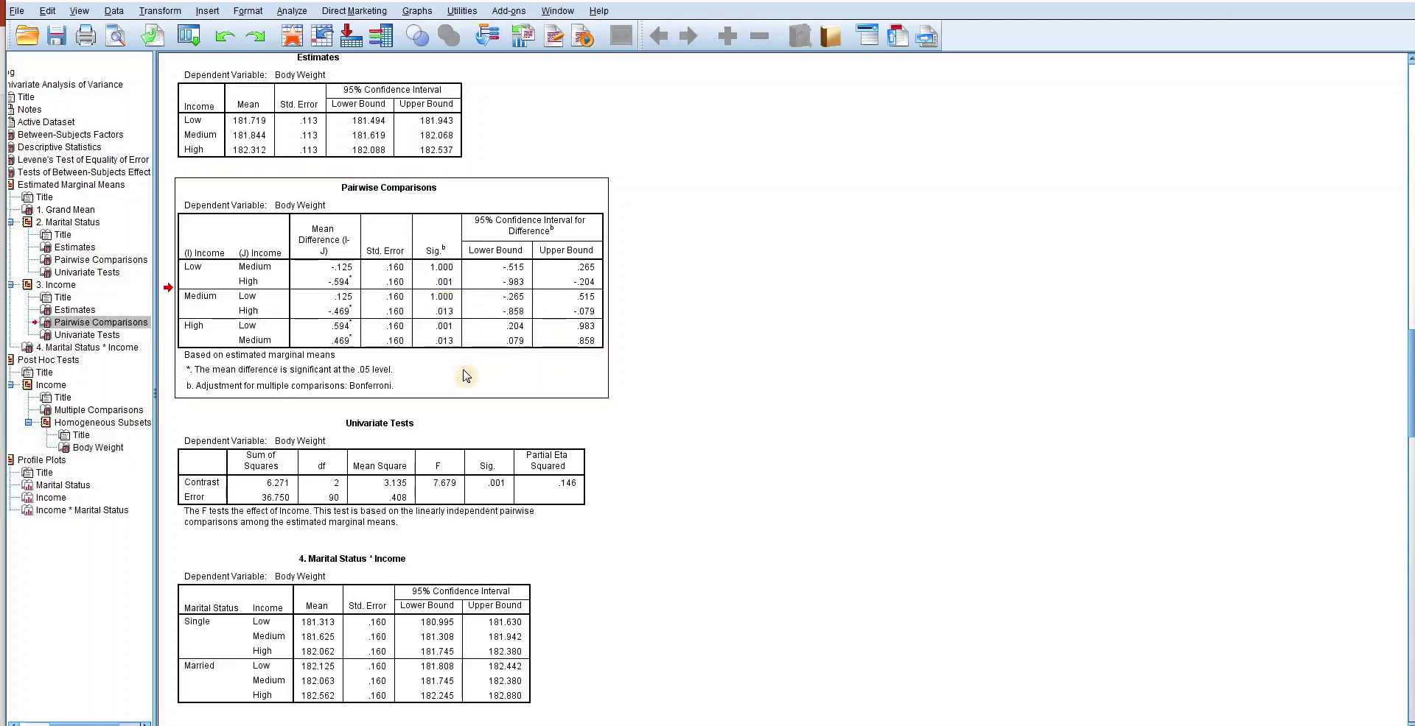
scroll(466, 376, "up", 10)
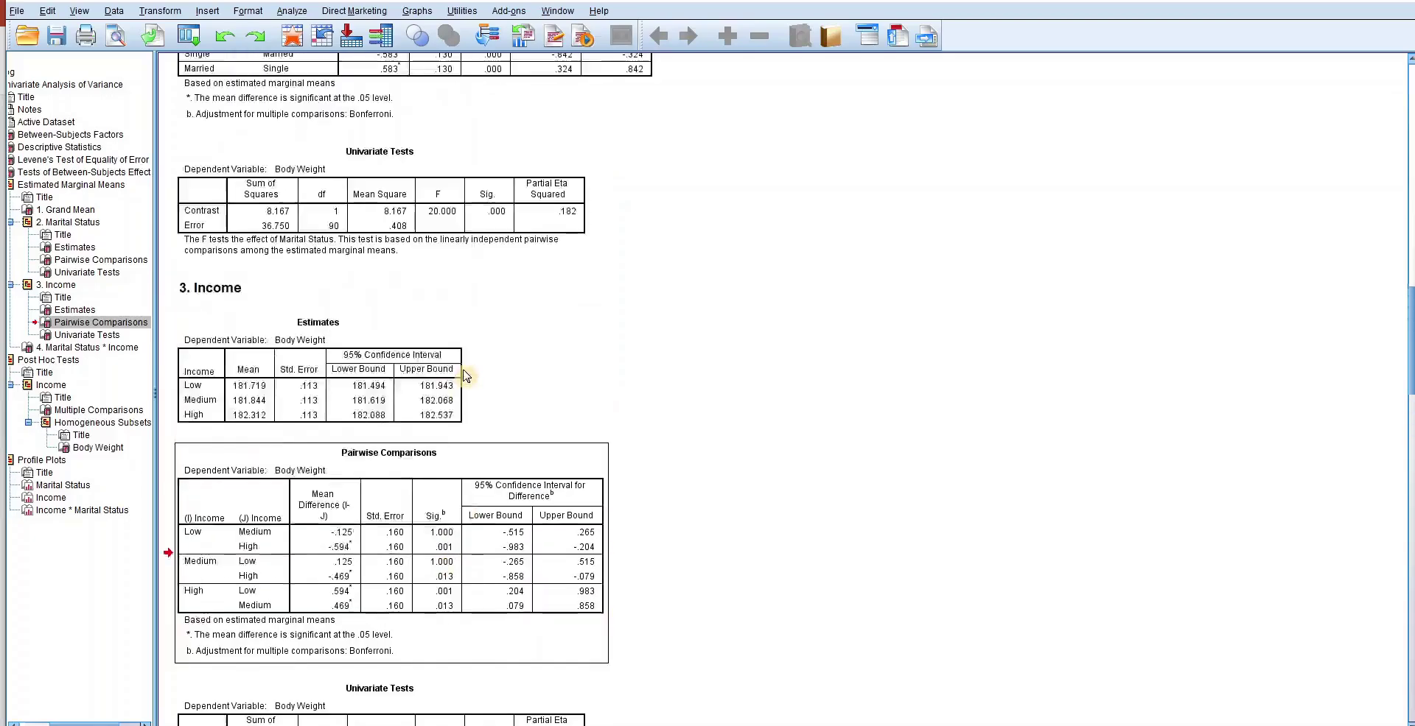
scroll(465, 375, "down", 5)
scroll(466, 375, "up", 12)
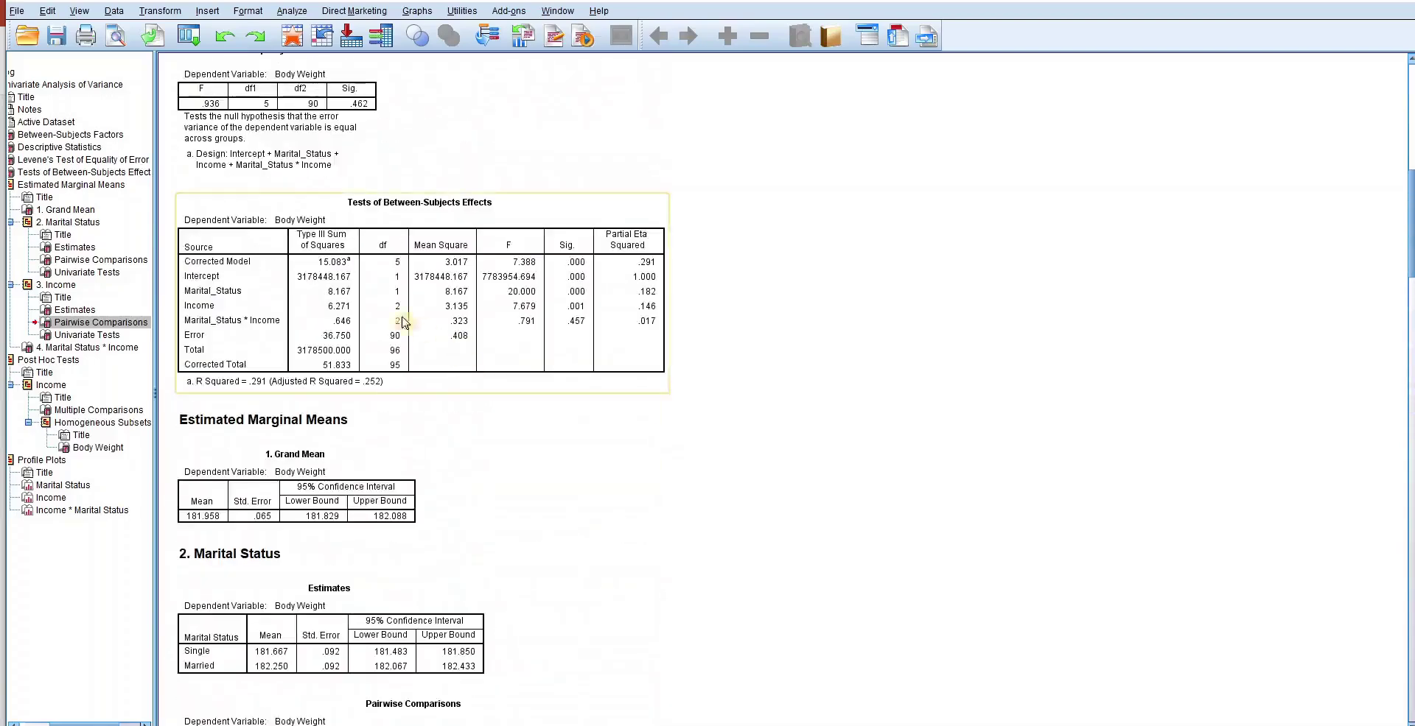
left_click(498, 259)
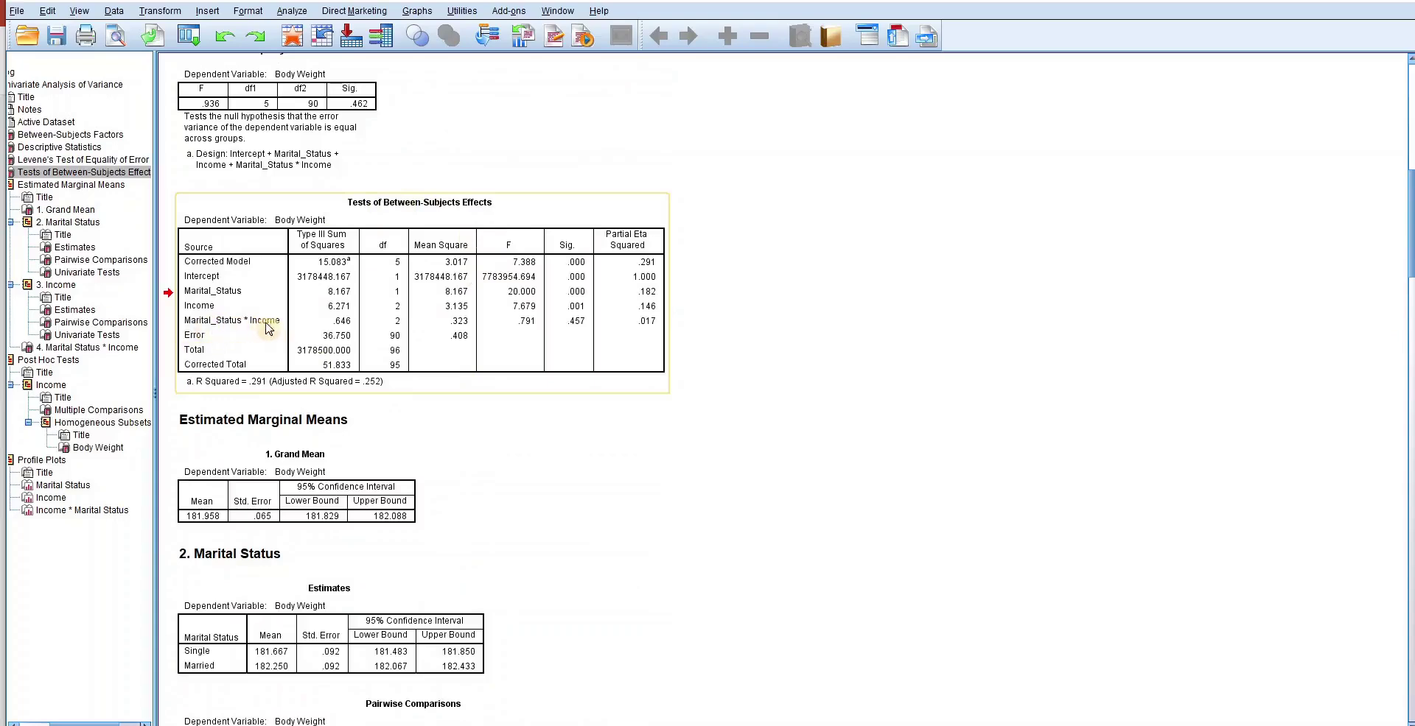
left_click(584, 337)
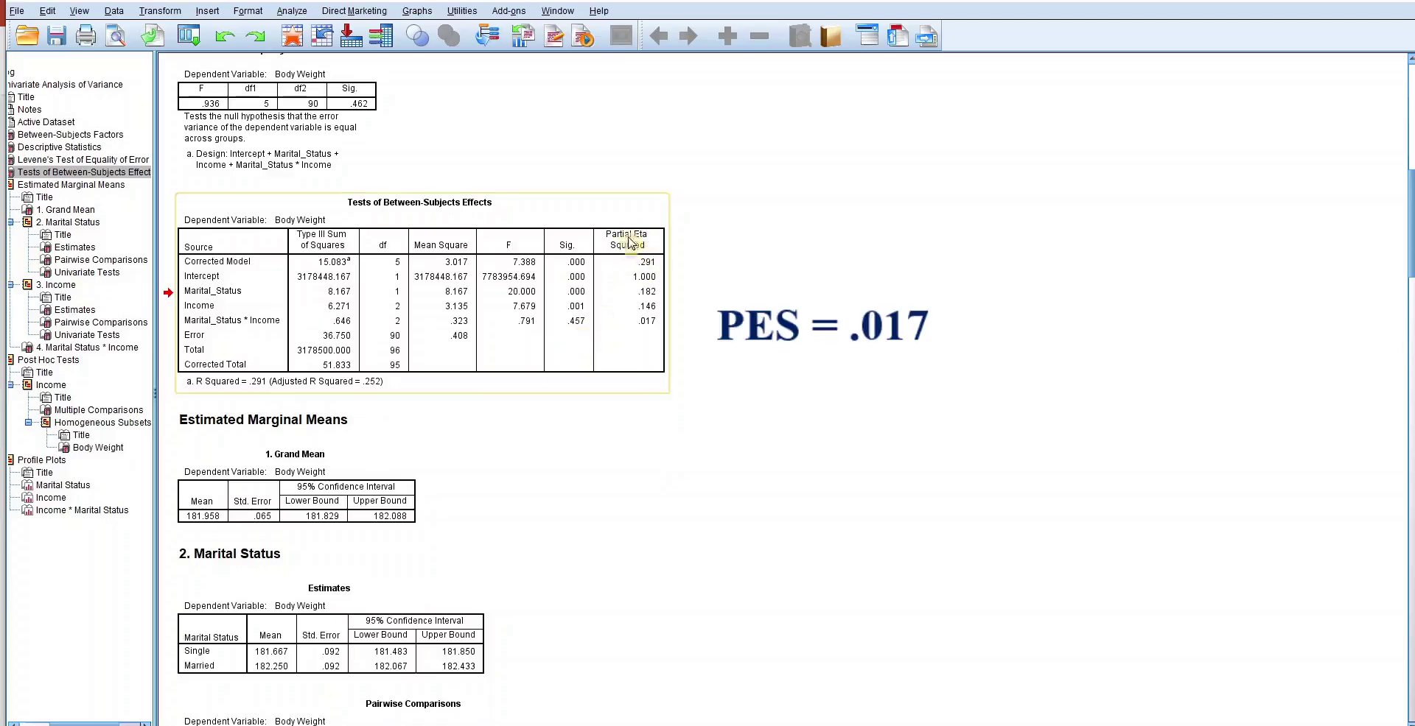
left_click(655, 324)
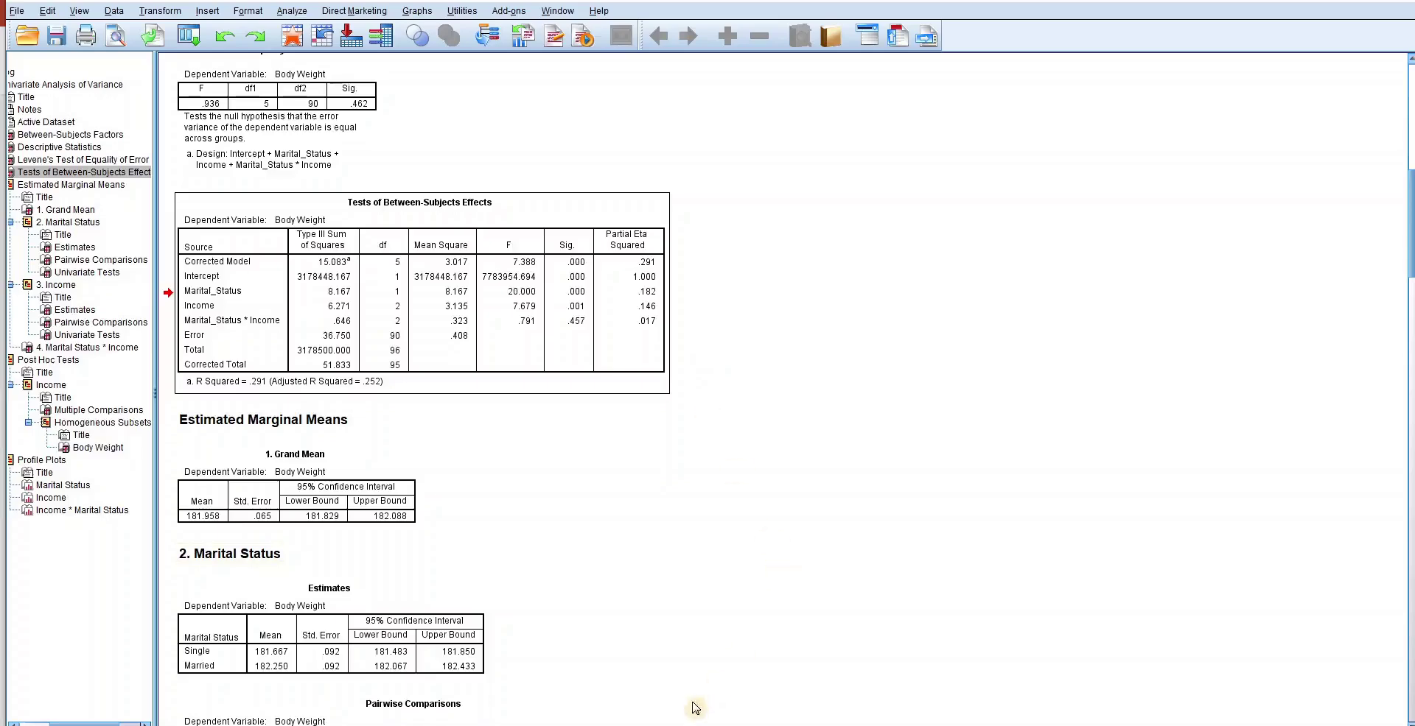
Select the 4. Marital Status * Income means table (181.313–182.562, SE .160) and continue to Tukey
scroll(391, 404, "down", 2)
scroll(392, 405, "down", 10)
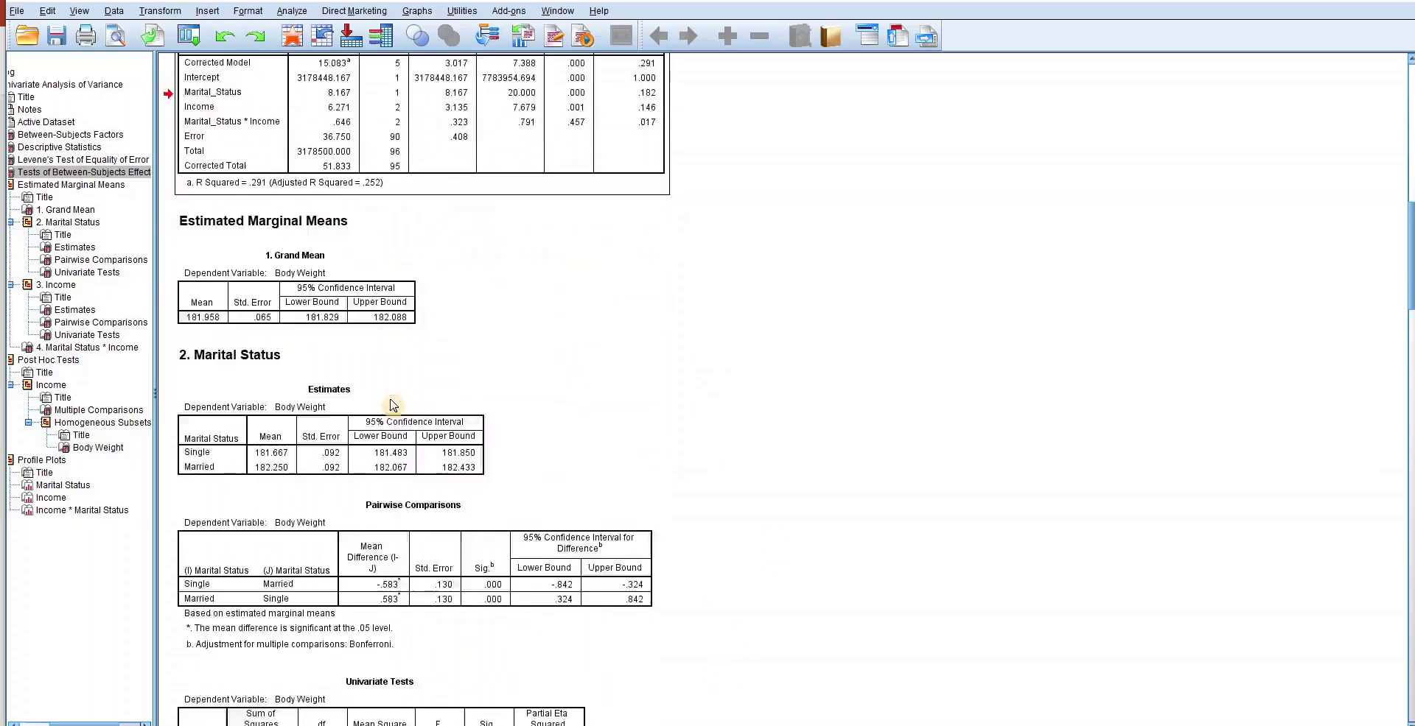
scroll(392, 405, "down", 4)
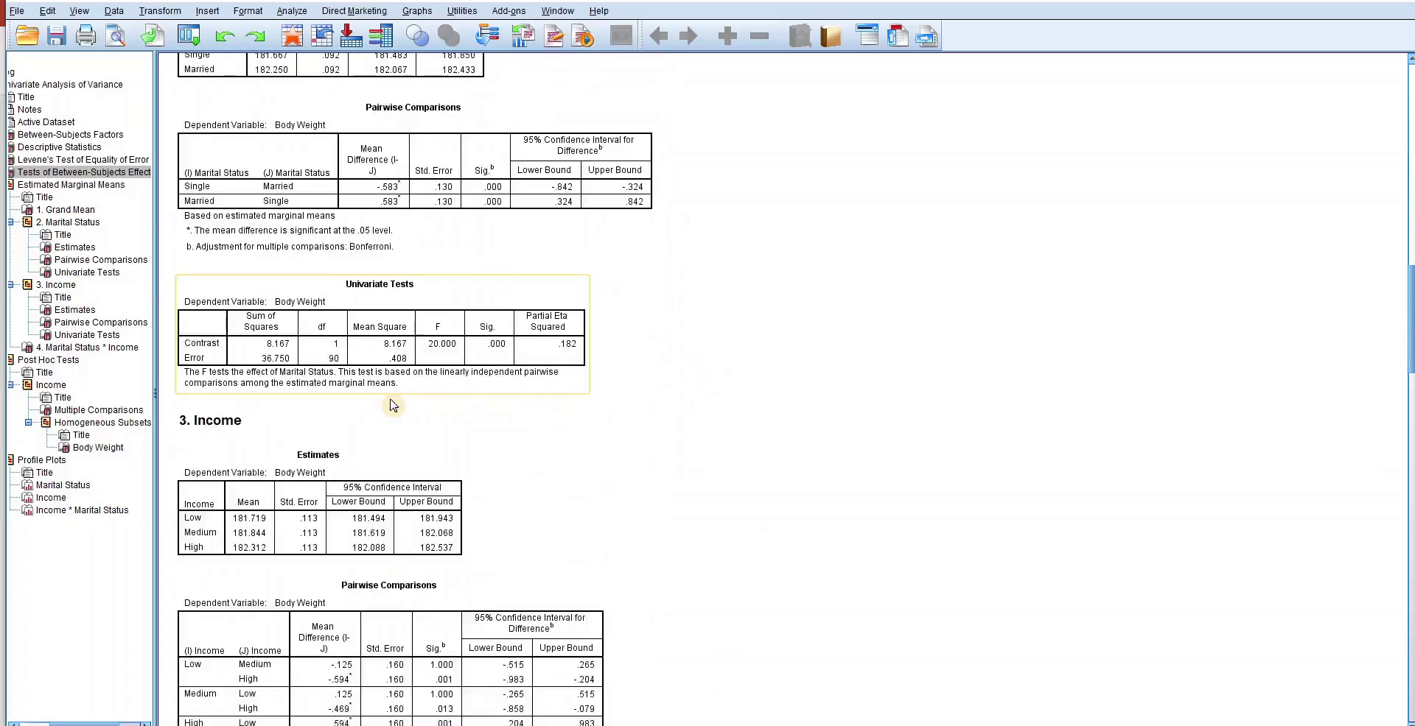
scroll(391, 405, "down", 6)
scroll(391, 405, "down", 12)
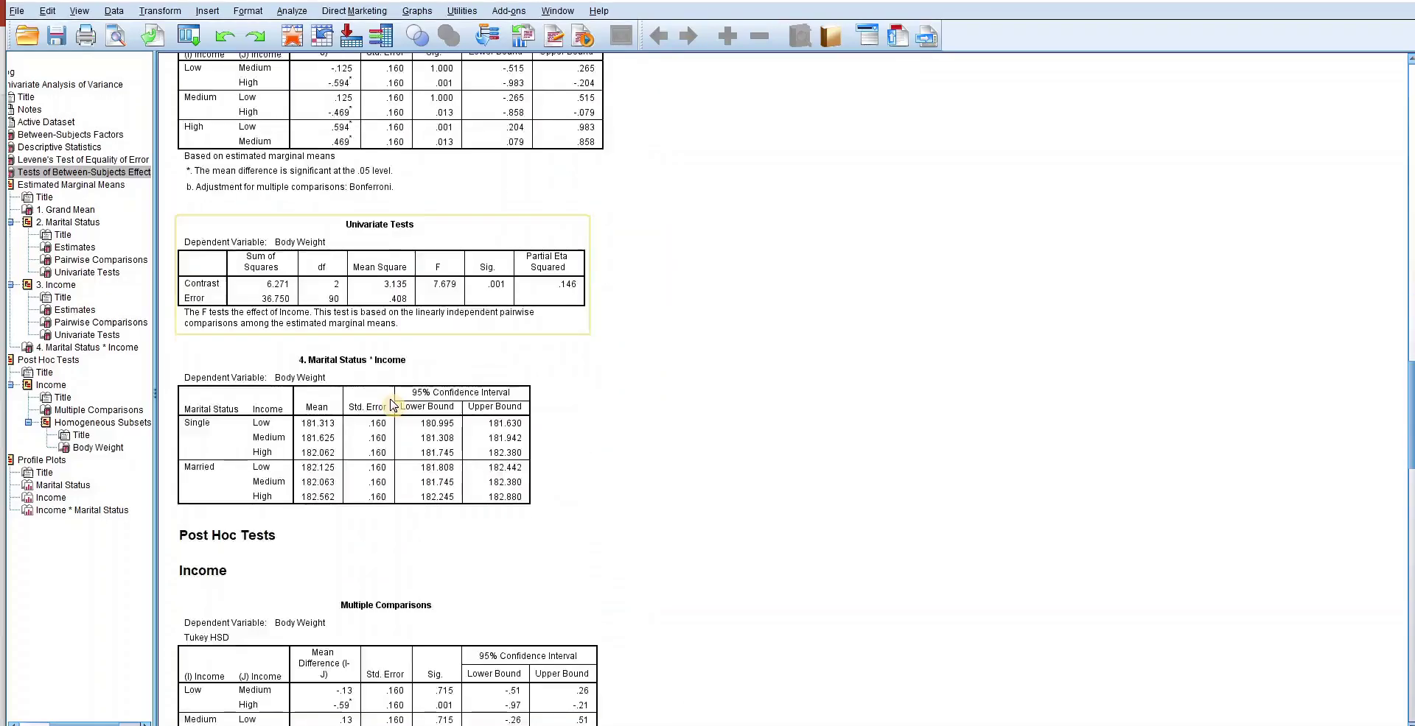
left_click(387, 377)
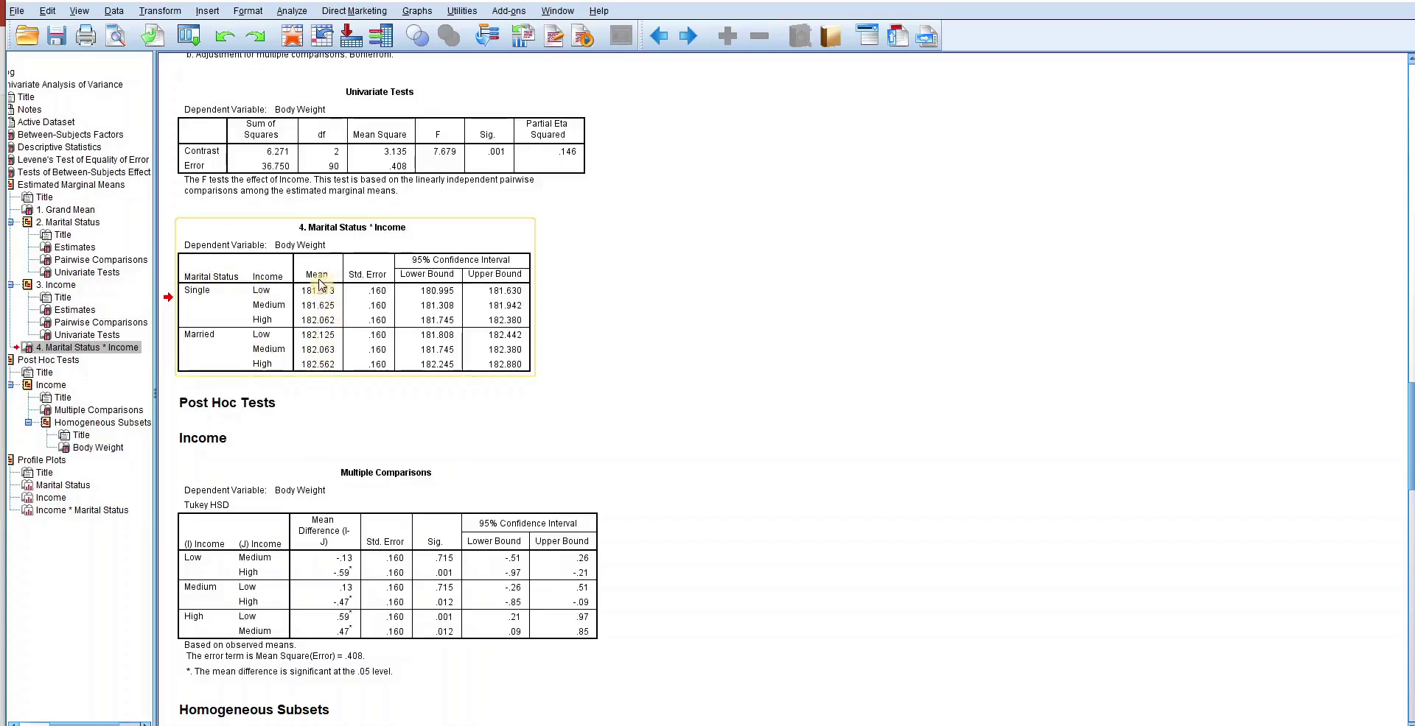
scroll(316, 364, "down", 5)
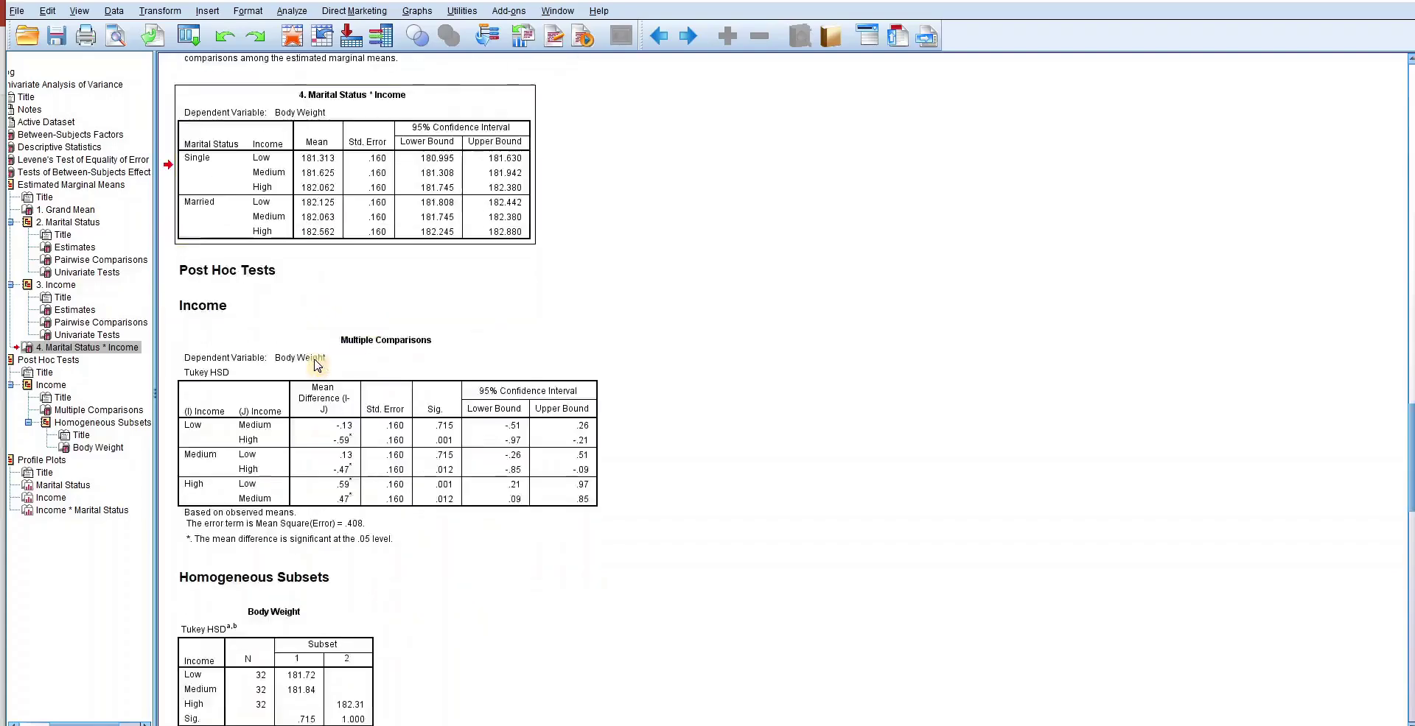
Select Post Hoc Tests and the Tukey Multiple Comparisons table: Low–High −.59, Medium–High −.47
left_click(273, 212)
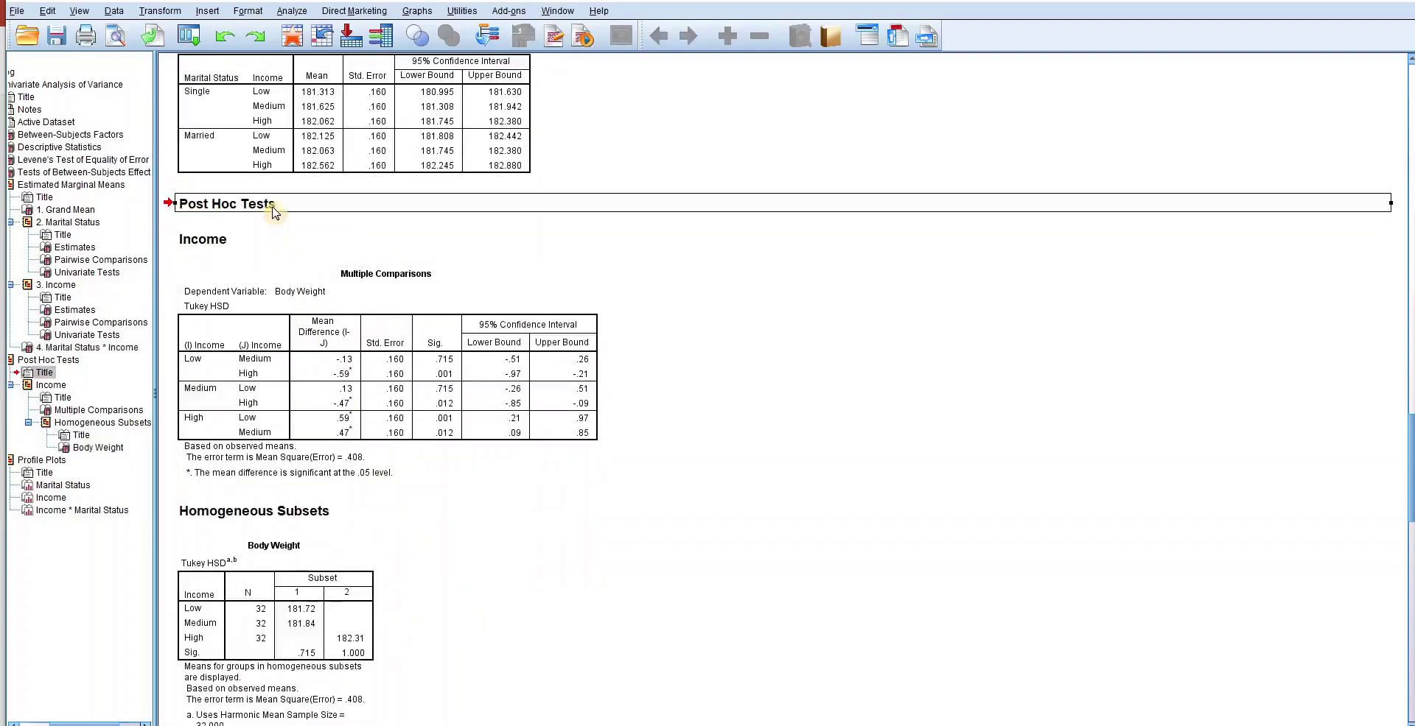
left_click(386, 285)
scroll(390, 317, "down", 2)
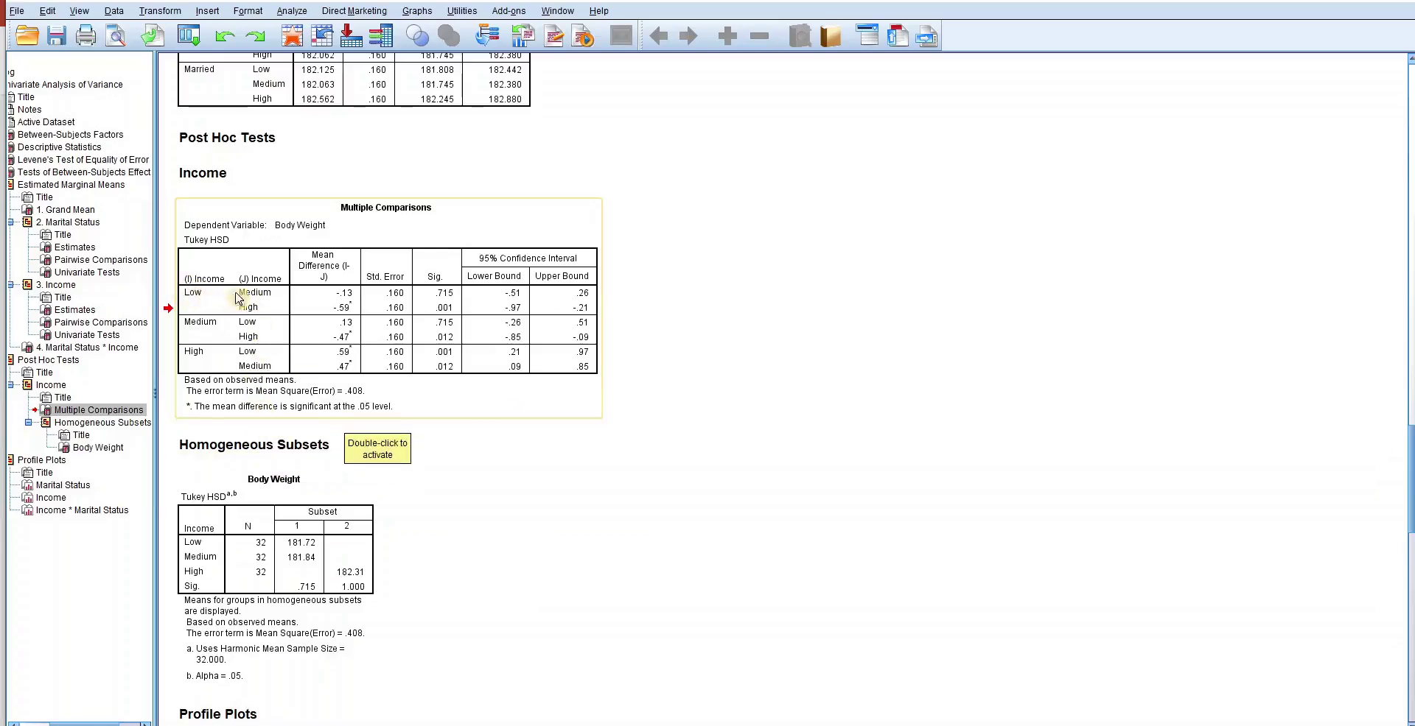
left_click(536, 483)
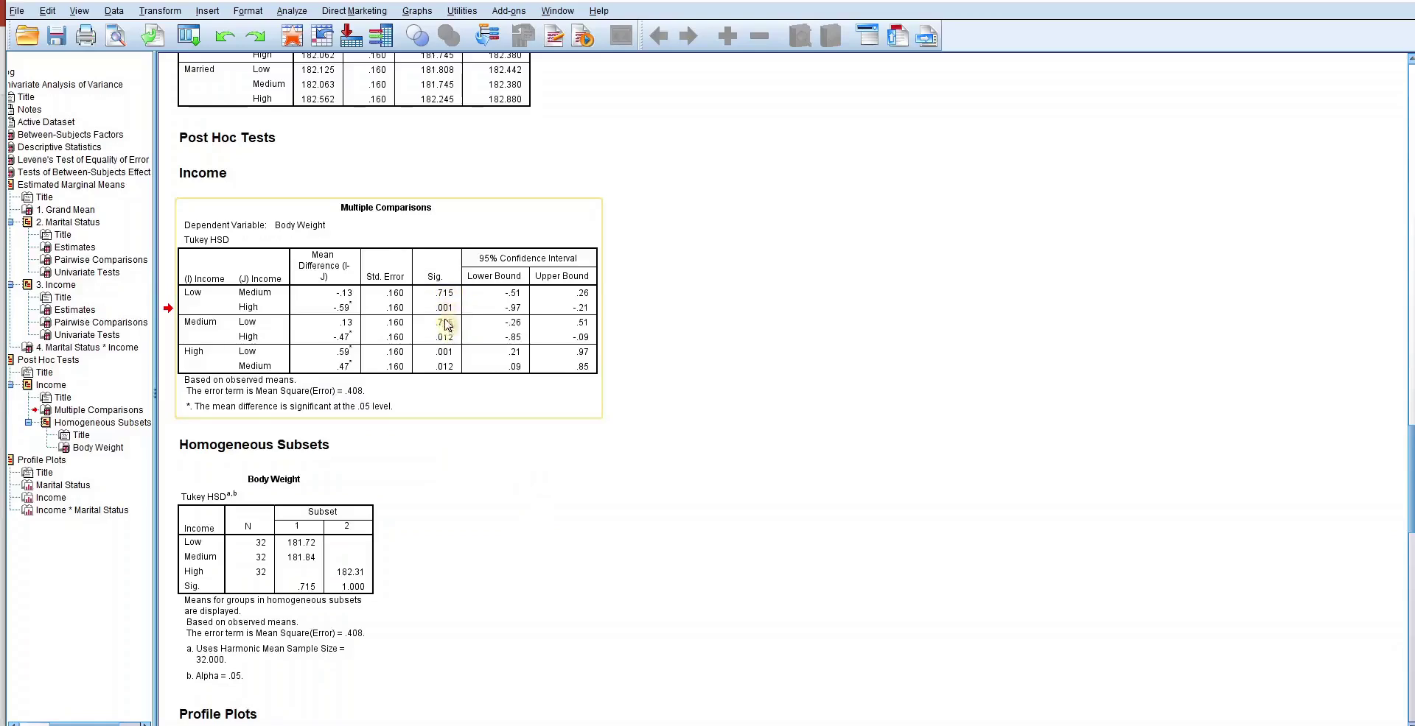
left_click(485, 403)
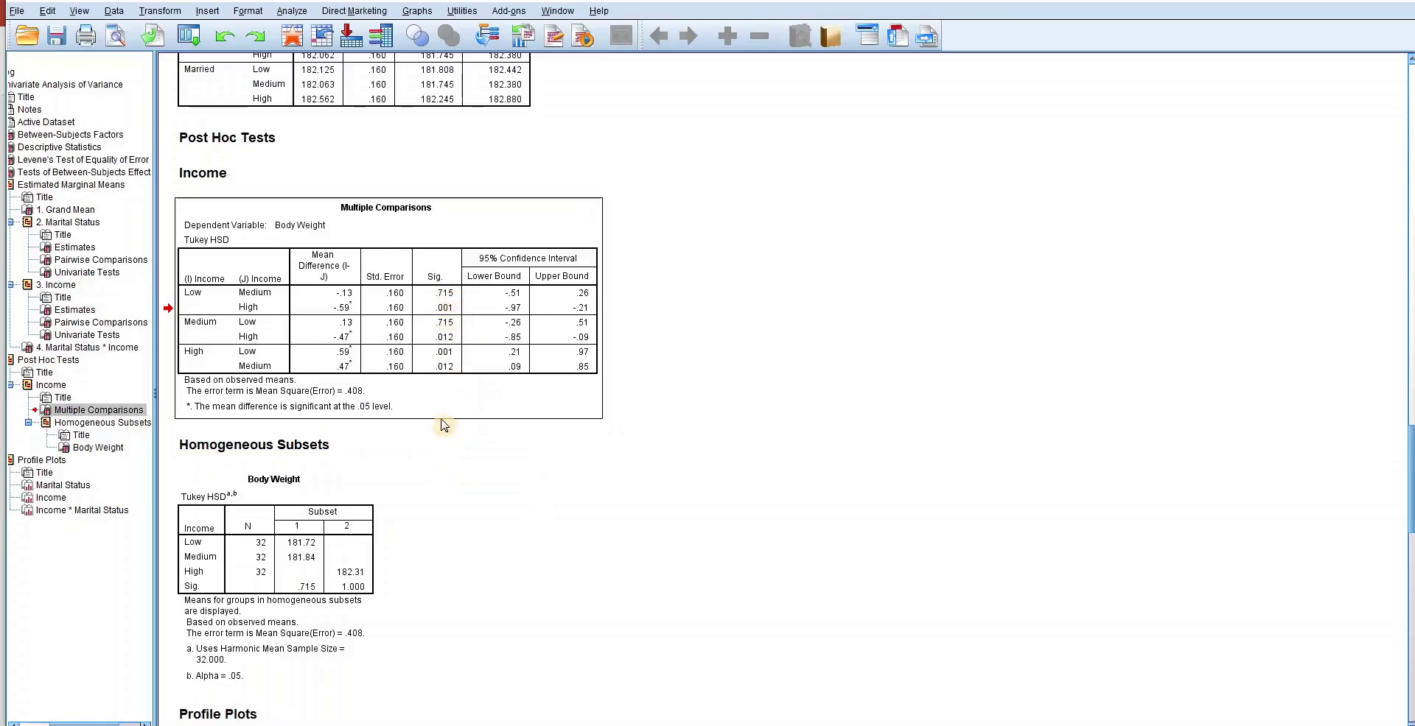
Select the Body Weight Homogeneous Subsets table and scroll down to the Marital Status profile plot
left_click(302, 509)
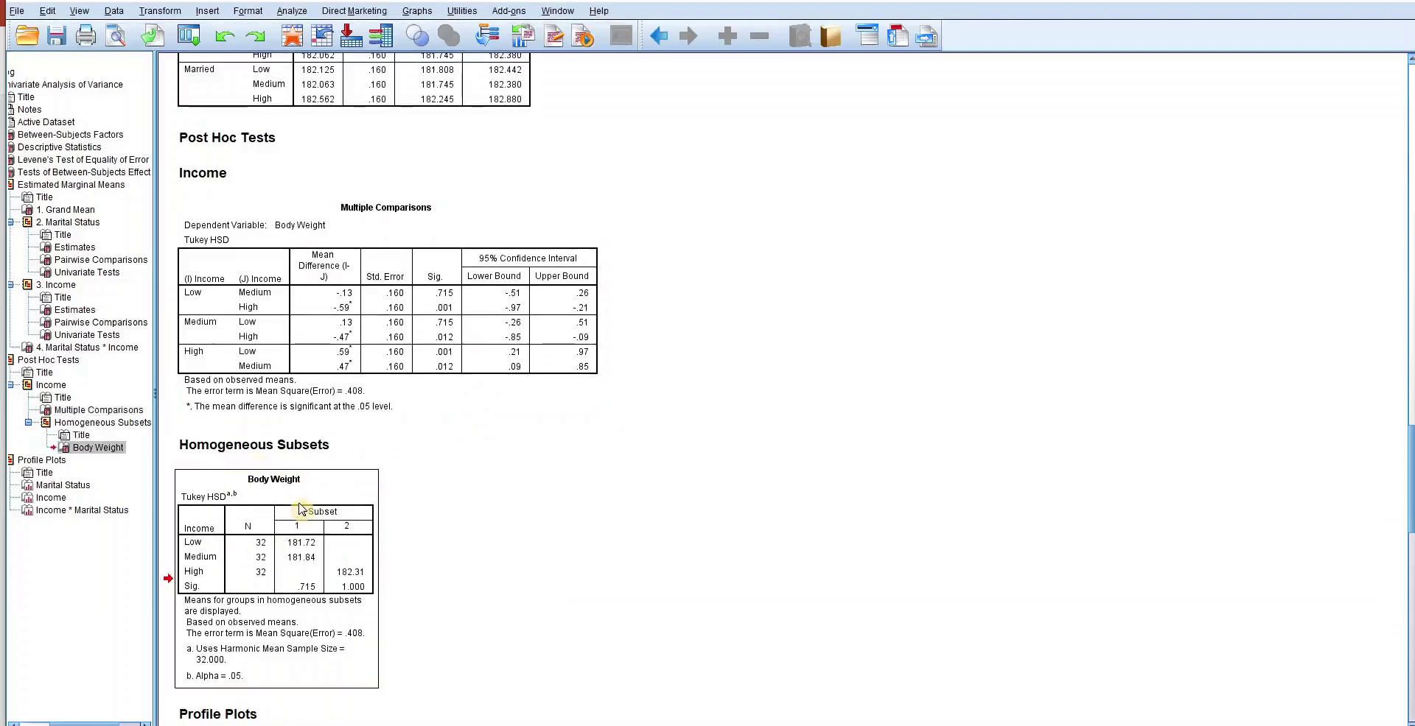
scroll(302, 510, "down", 4)
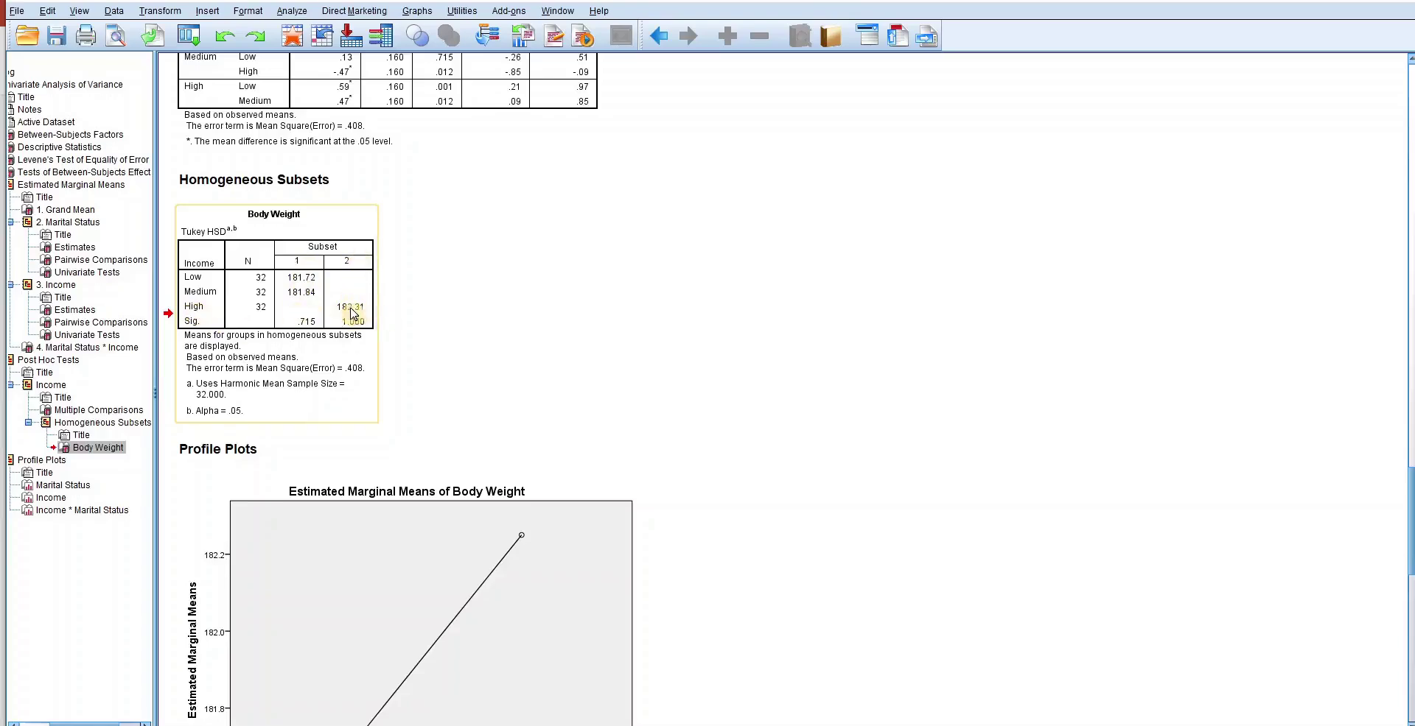
scroll(504, 374, "down", 5)
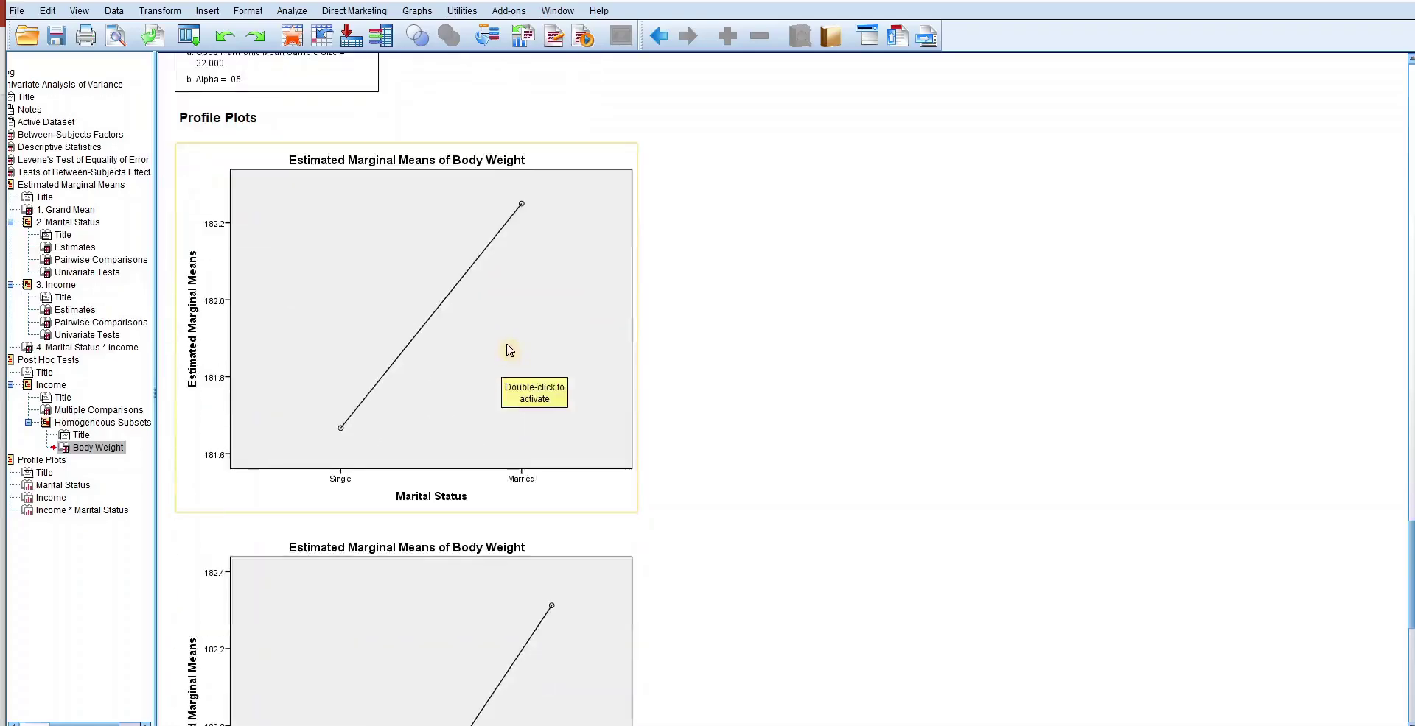
Select the Income profile plot, where Body Weight means rise from about 181.7 (Low) to 182.3 (High)
left_click(460, 284)
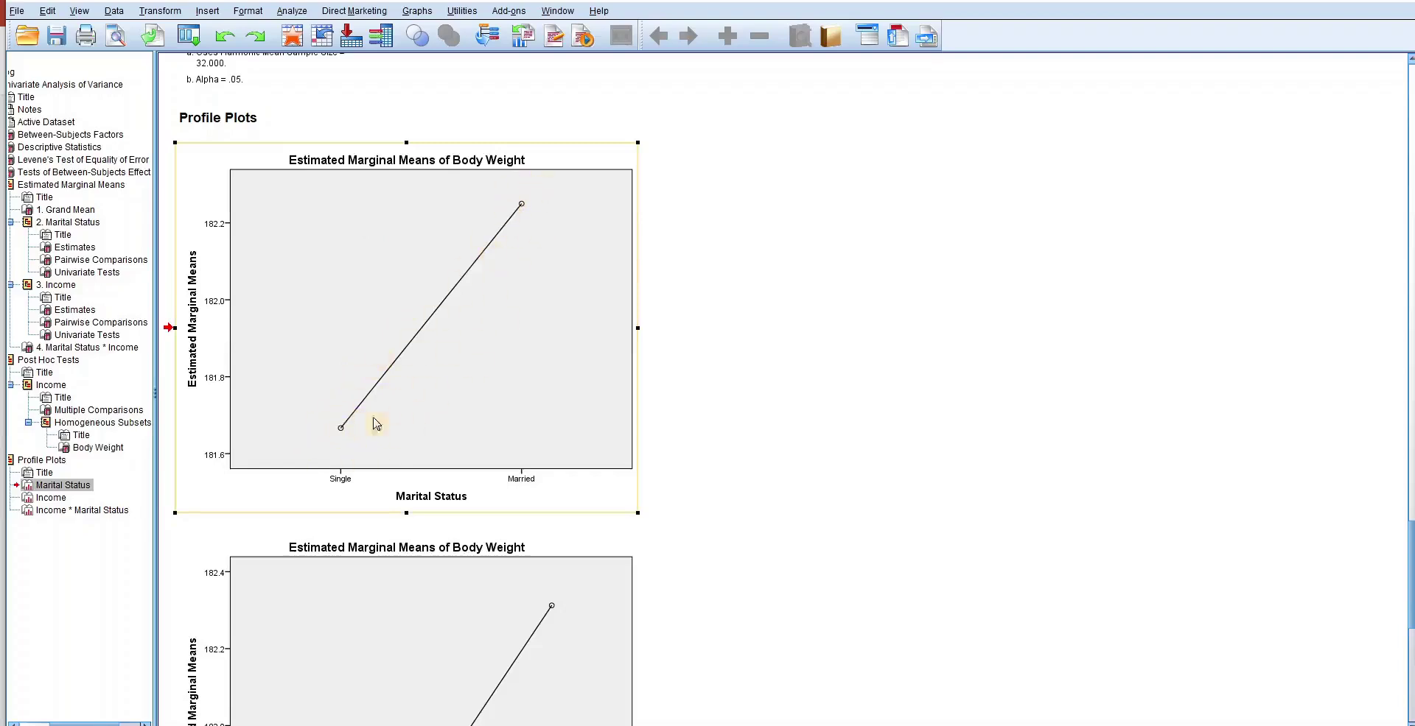
scroll(375, 424, "down", 5)
left_click(426, 322)
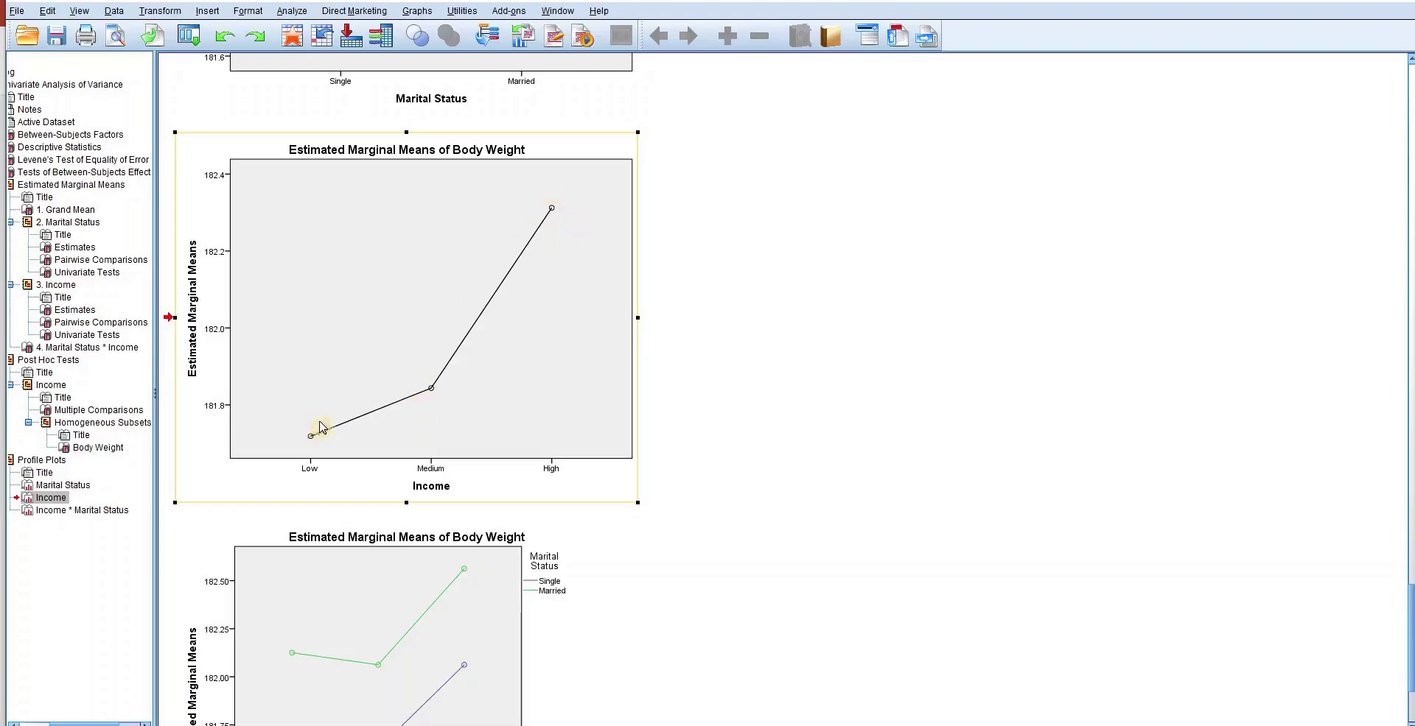
Inspect the Income * Marital Status plot: Married means (182.1–182.56) sit above Single (181.31–182.06)
scroll(463, 645, "down", 5)
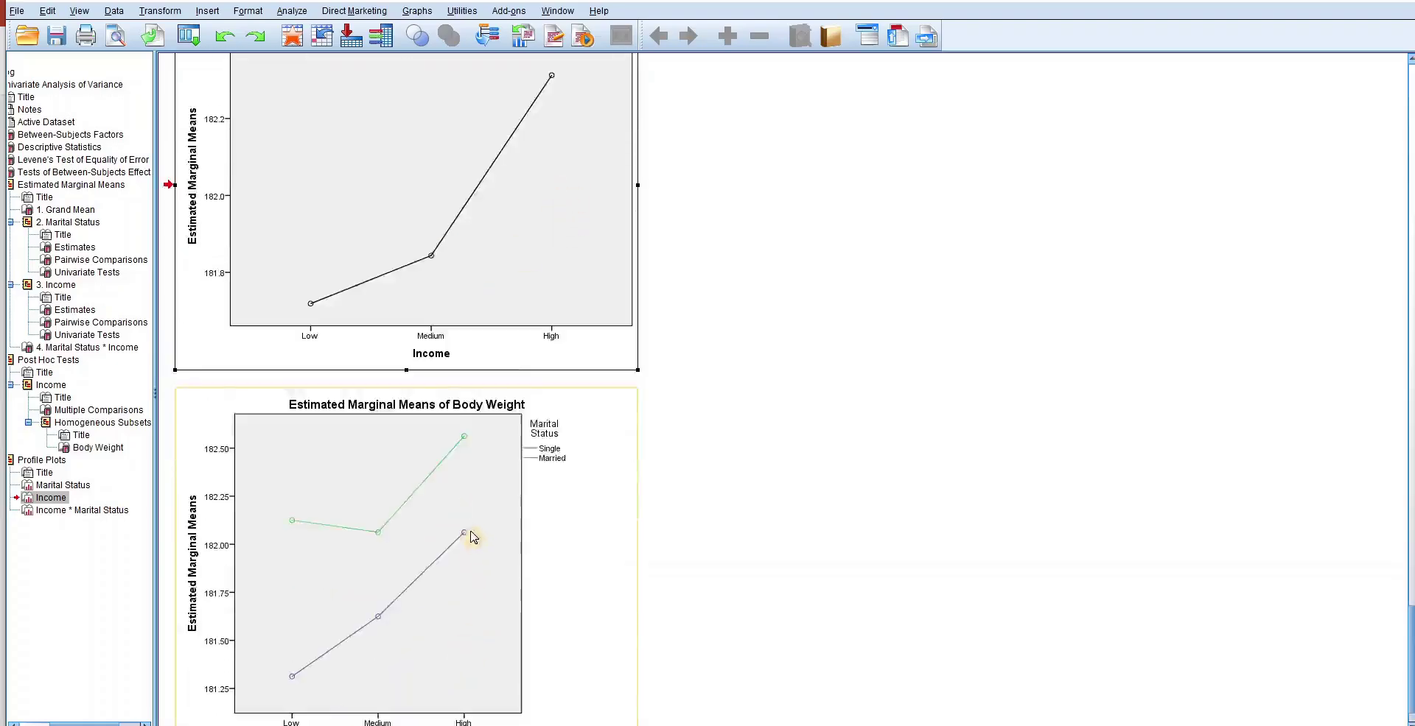
left_click(448, 501)
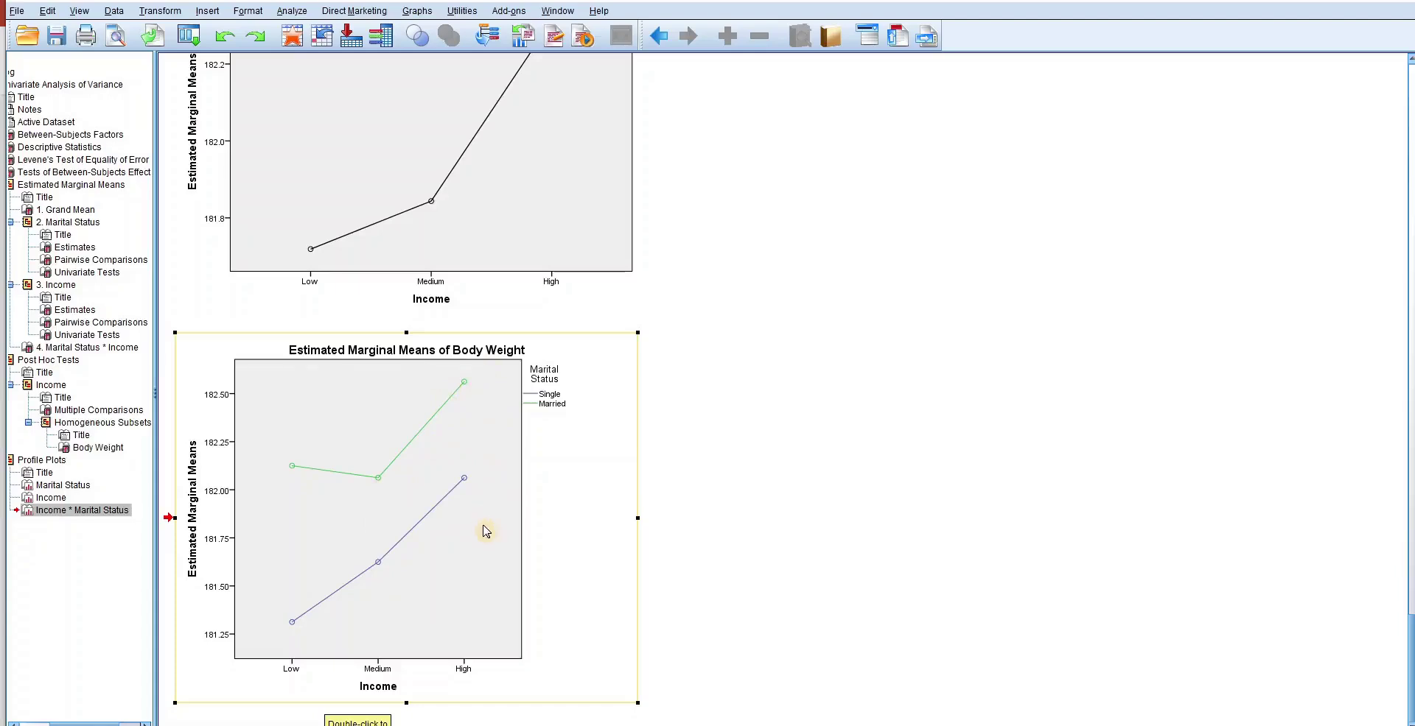
left_click(694, 575)
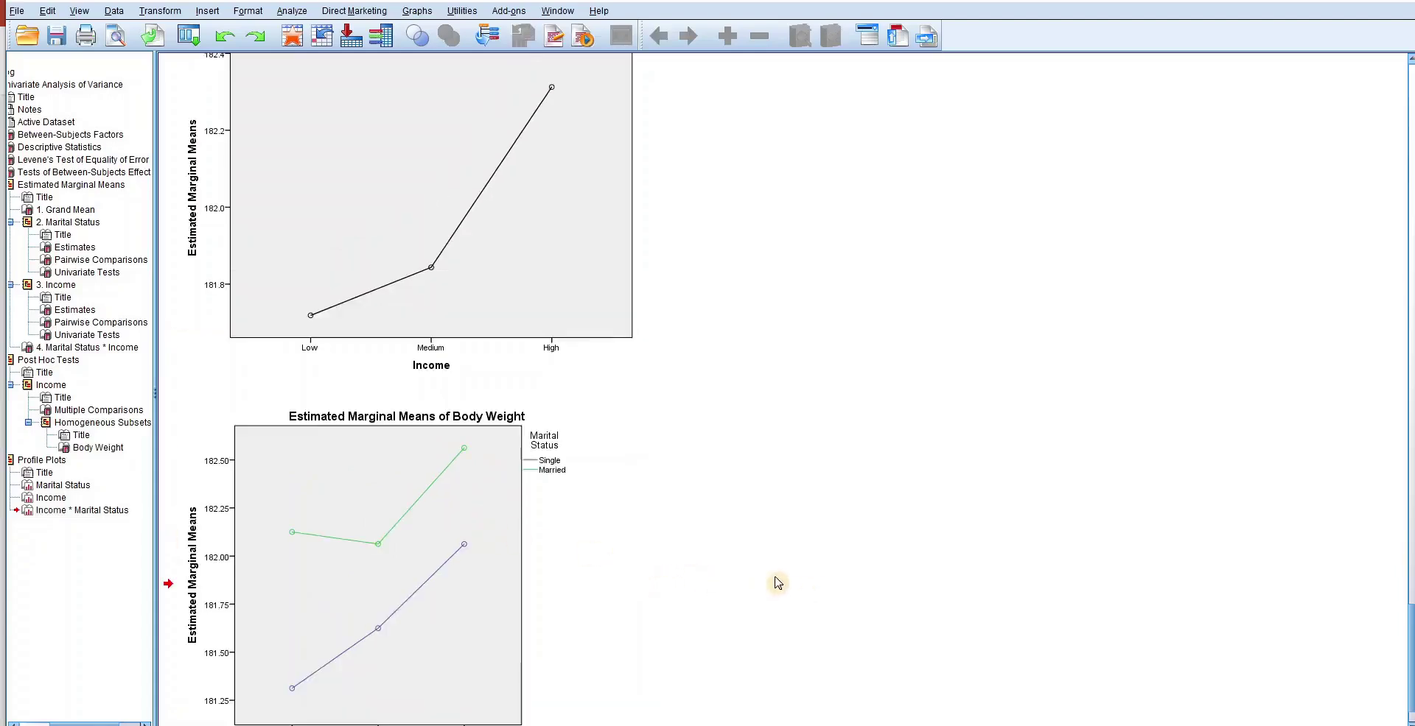
Scroll through the output back to Levene's Test and Tests of Between-Subjects Effects
scroll(778, 583, "up", 5)
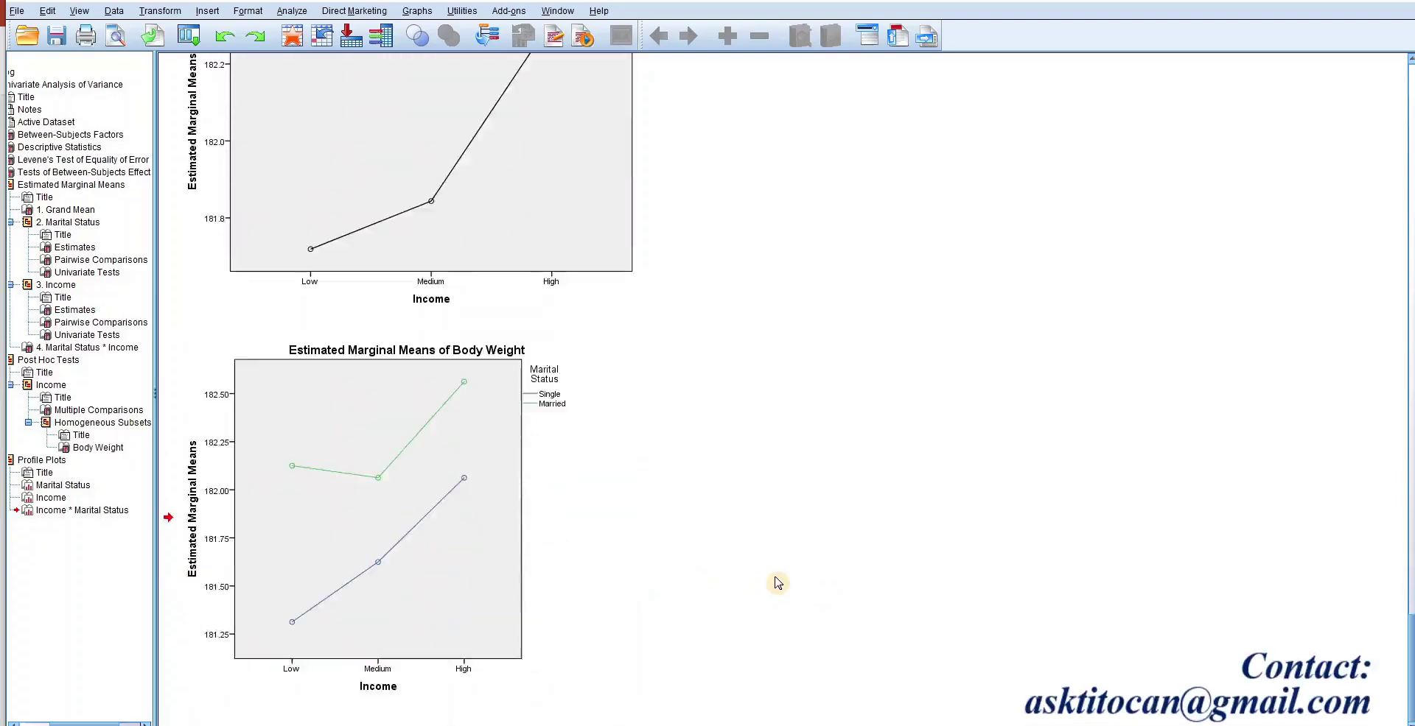
scroll(778, 584, "up", 5)
scroll(778, 584, "up", 10)
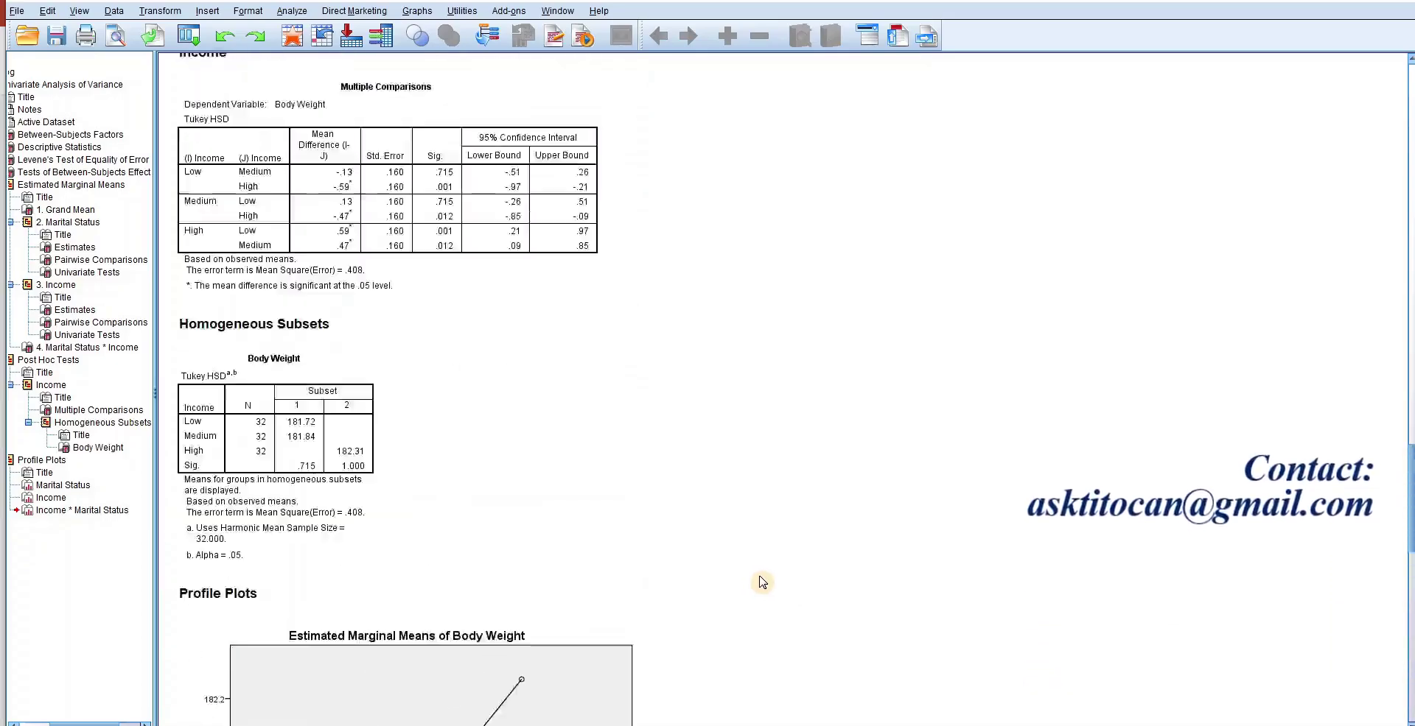
scroll(762, 583, "up", 12)
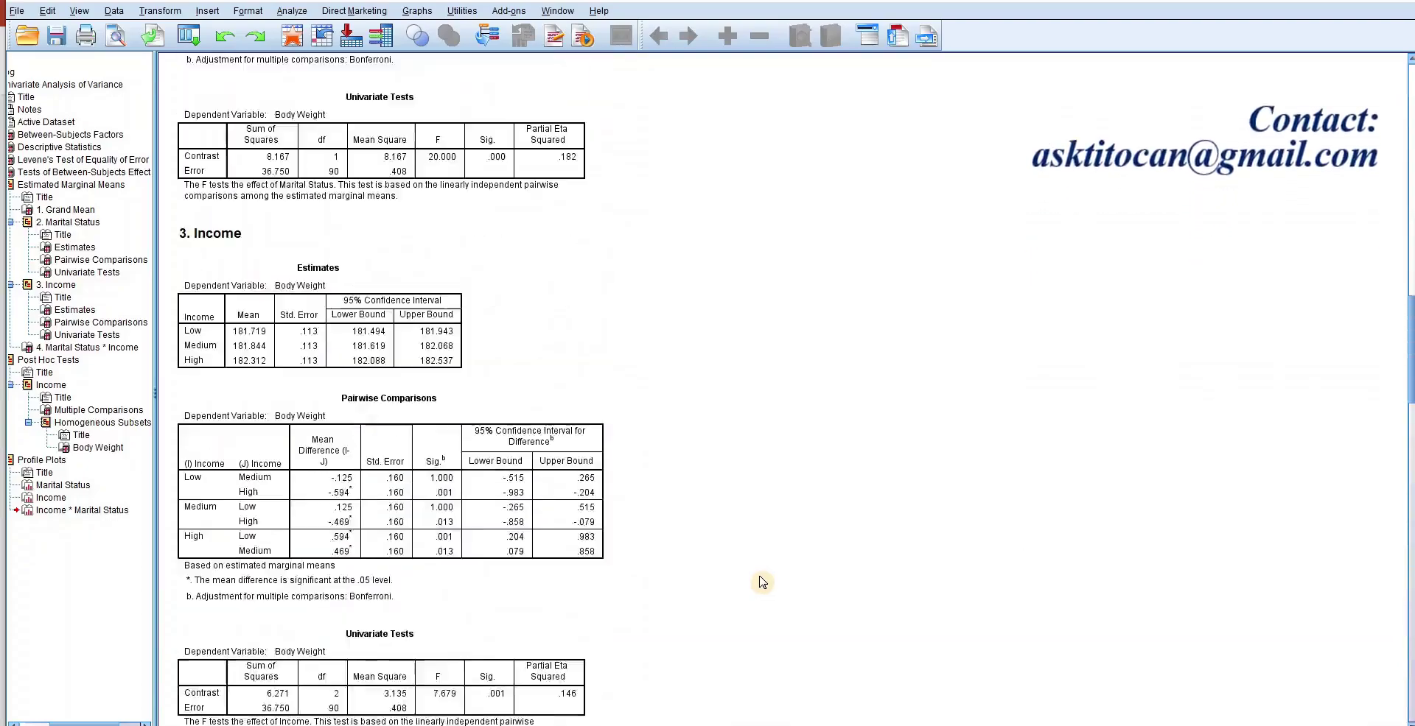
scroll(576, 605, "up", 12)
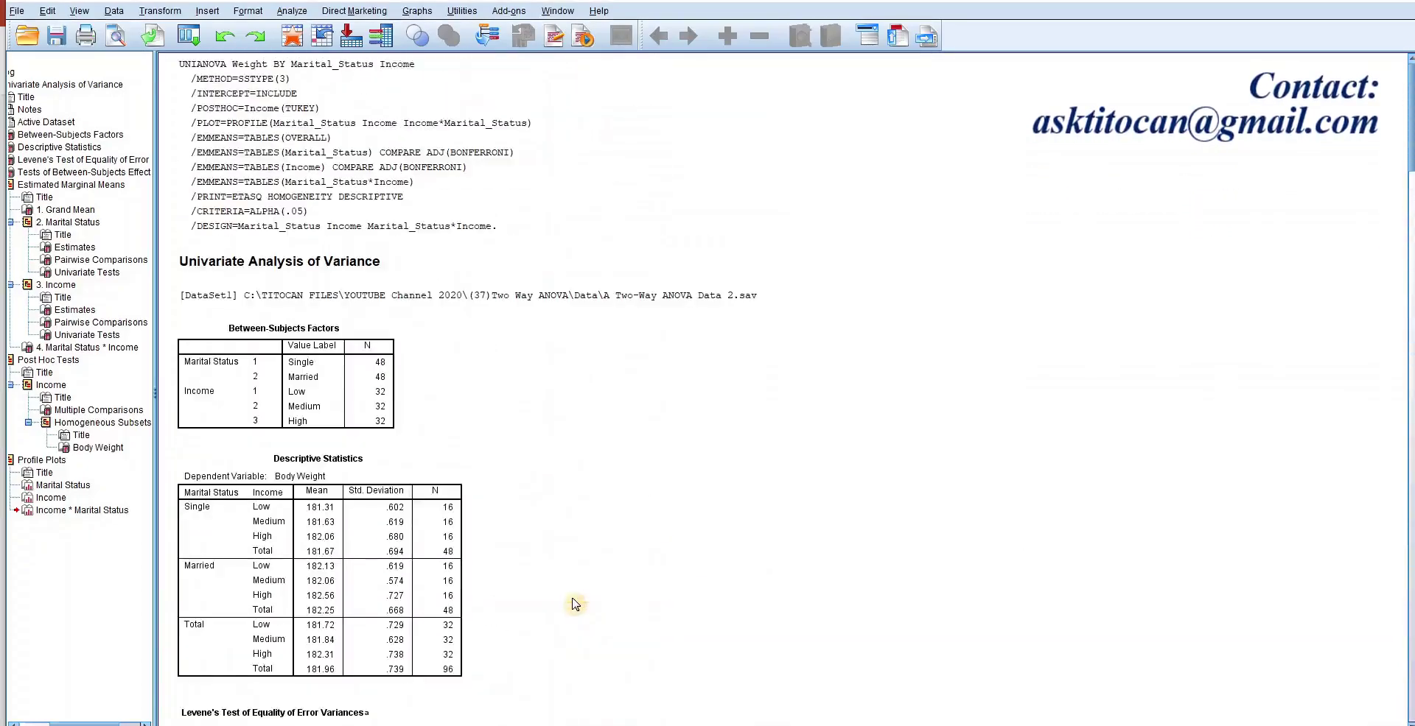
scroll(575, 604, "down", 12)
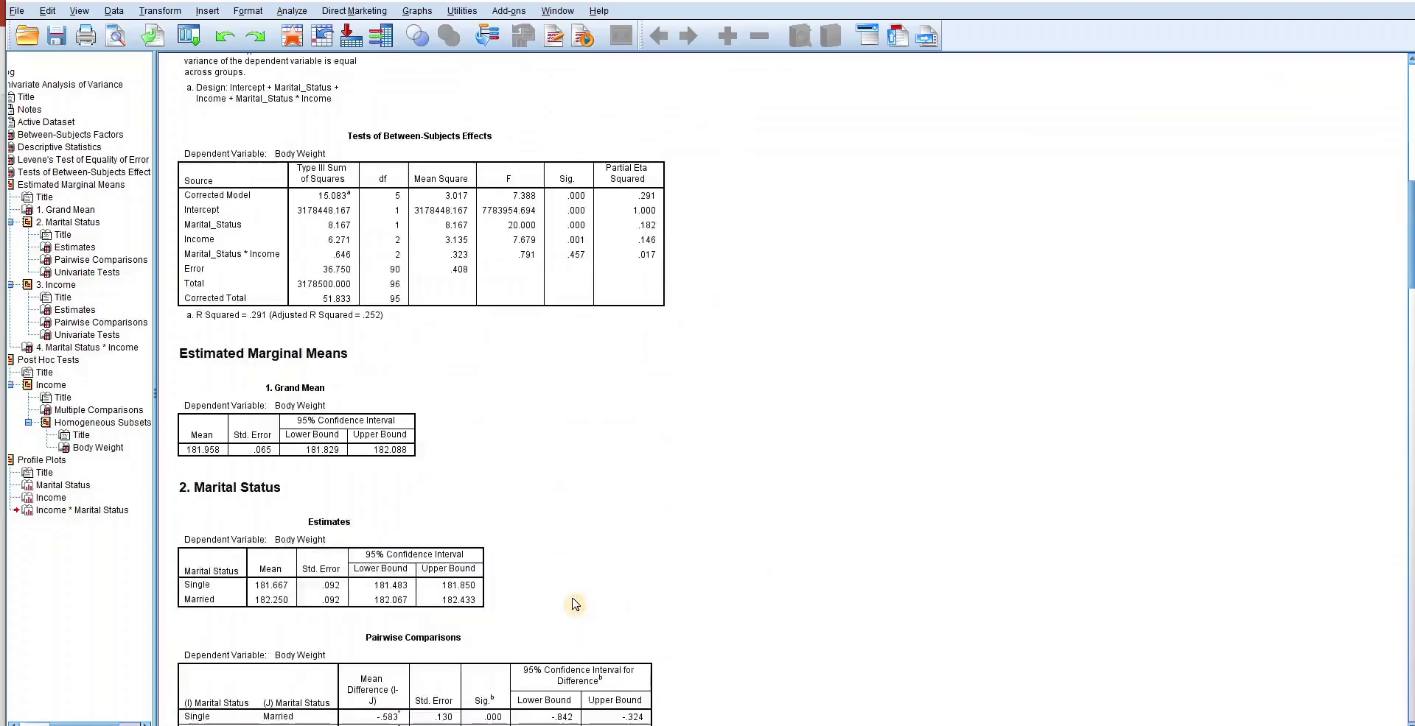
scroll(575, 604, "down", 10)
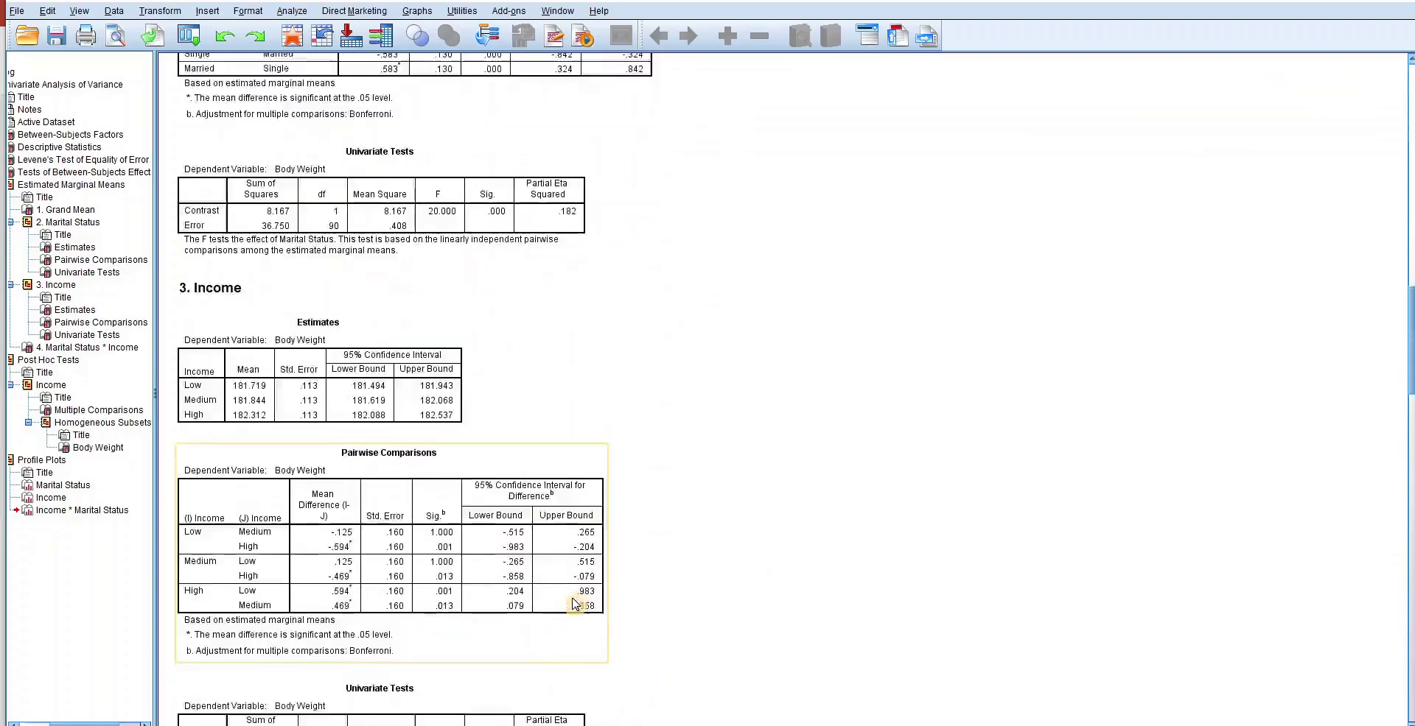
scroll(576, 605, "down", 2)
scroll(575, 605, "down", 12)
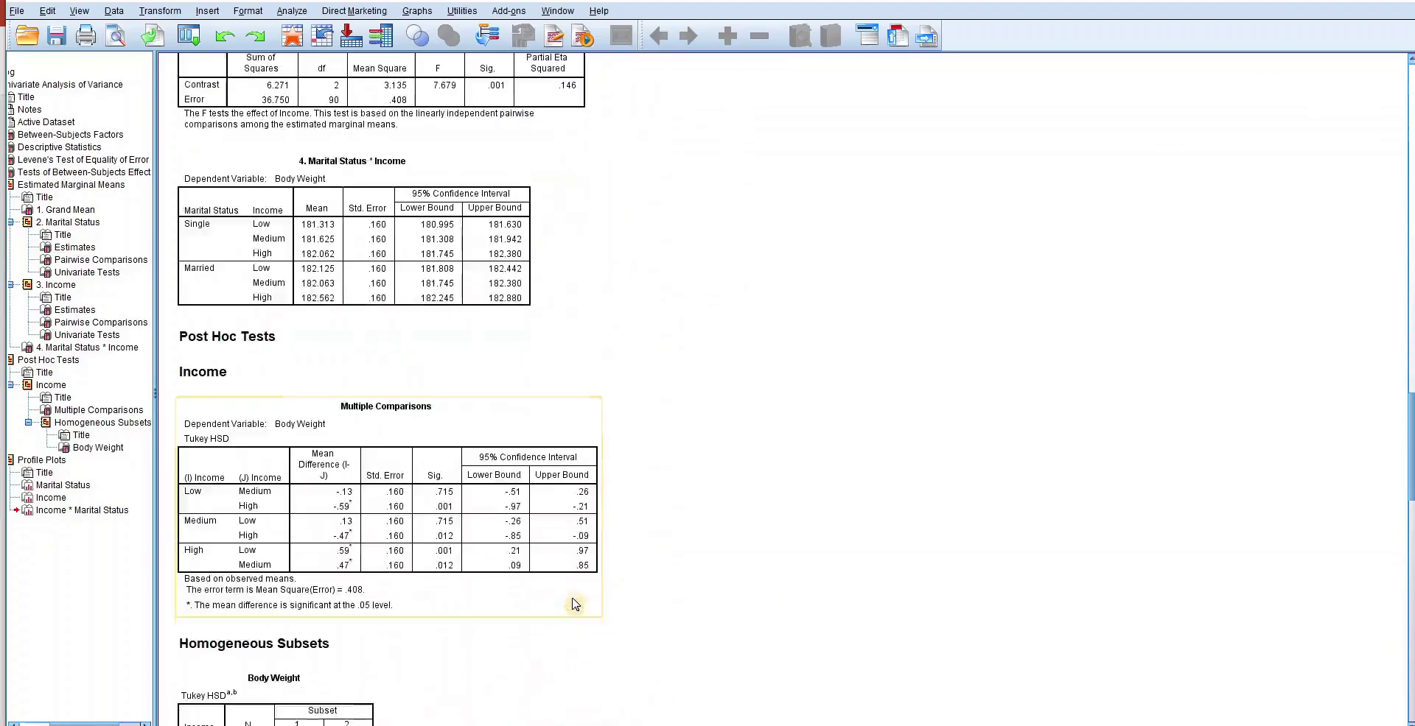
scroll(576, 604, "up", 20)
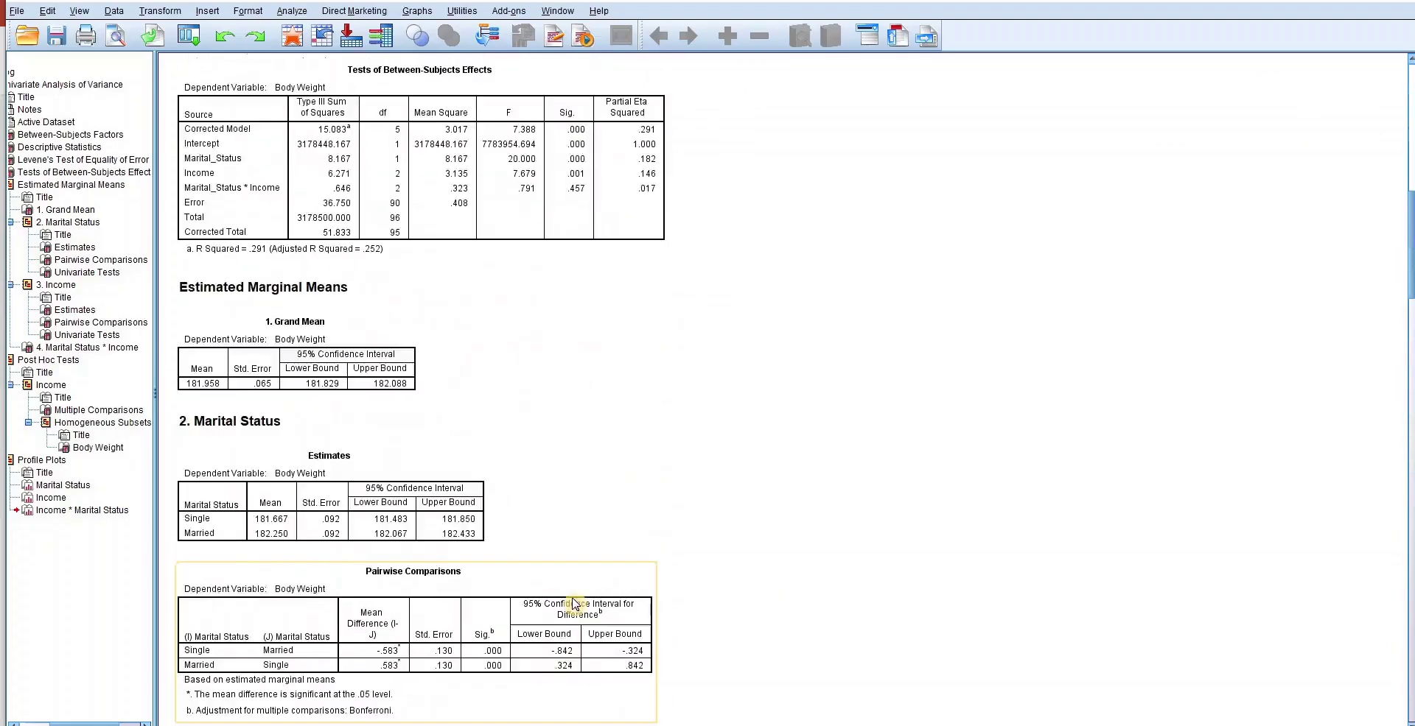
scroll(575, 604, "up", 5)
scroll(575, 604, "down", 4)
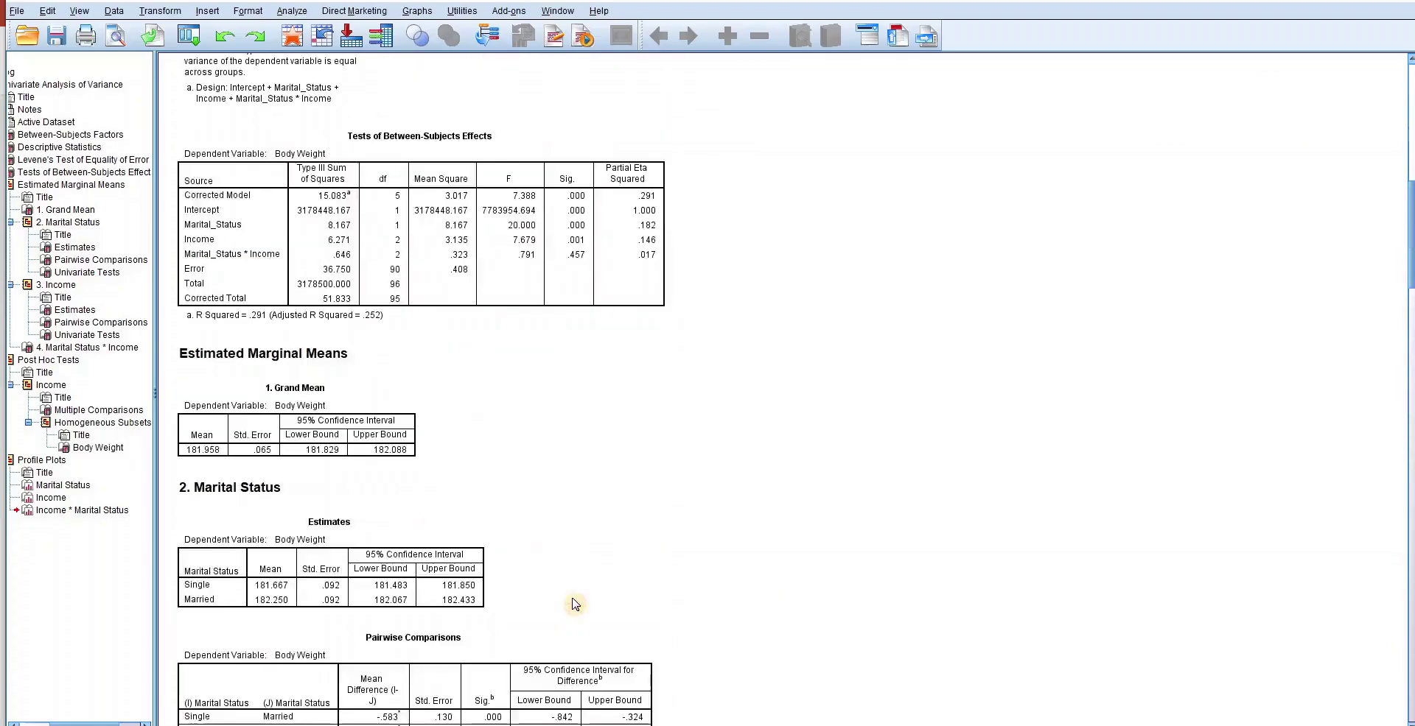
scroll(576, 604, "up", 2)
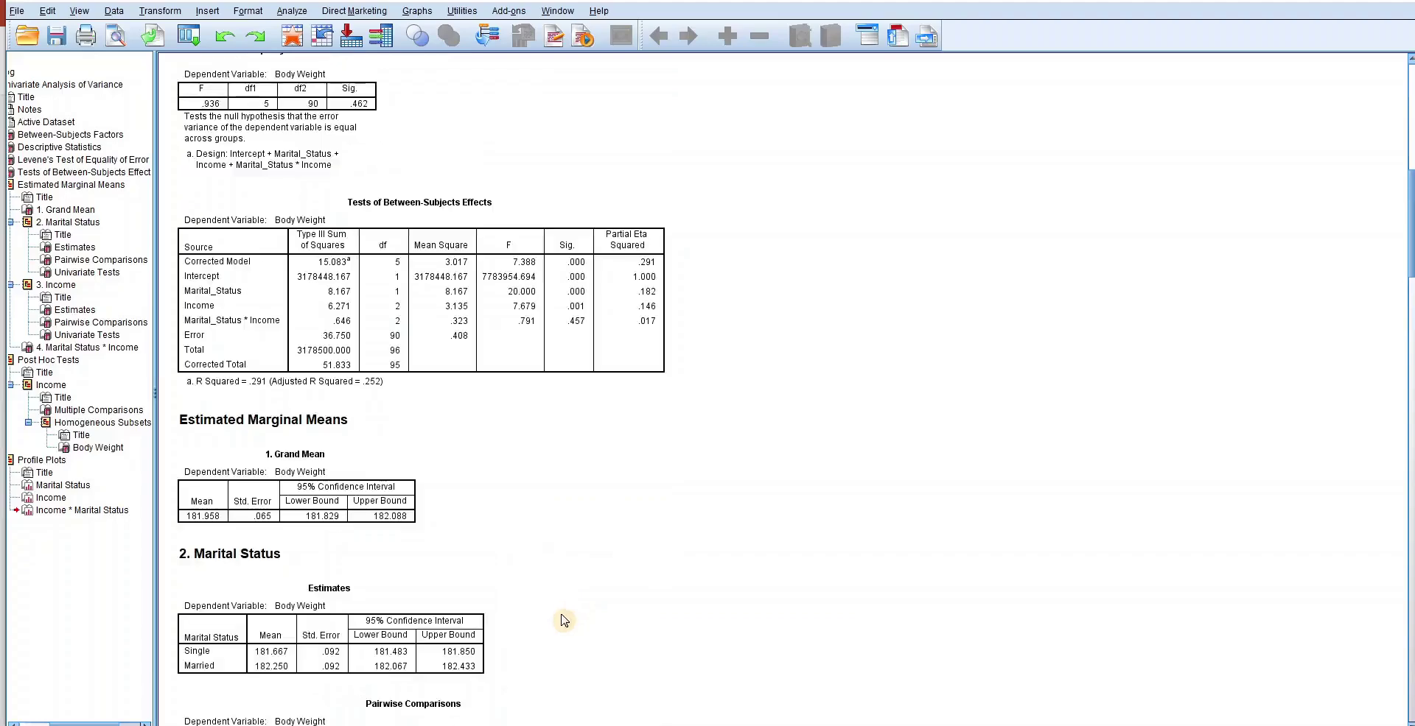